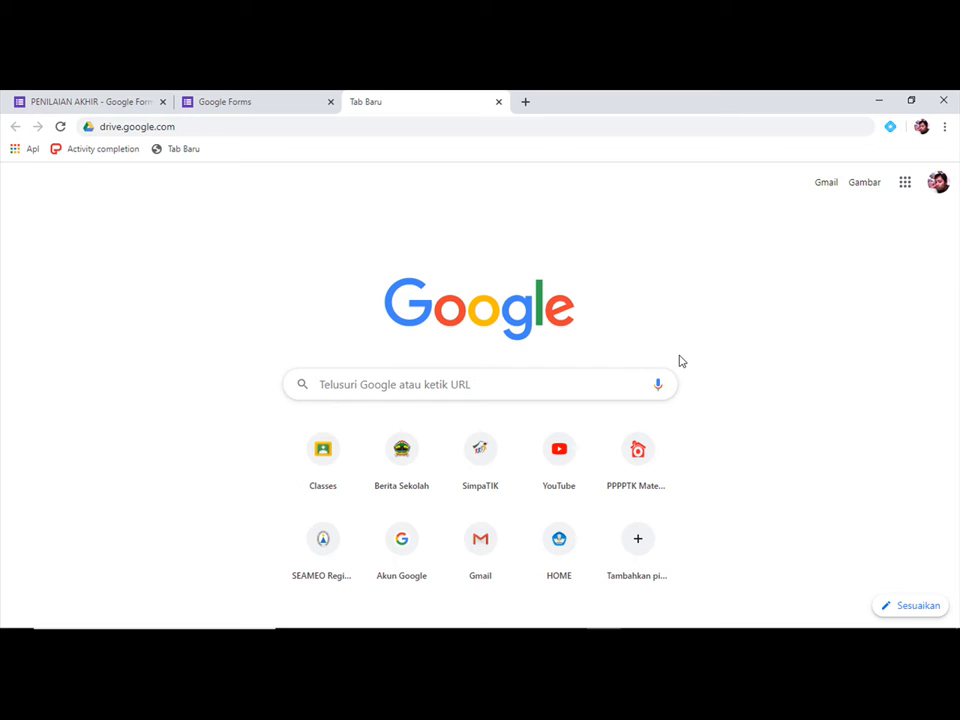
# - Switch between the question document soal google form.docx in Word and the PENILAIAN AKHIR form in Chrome to review both
pyautogui.moveTo(514, 626)
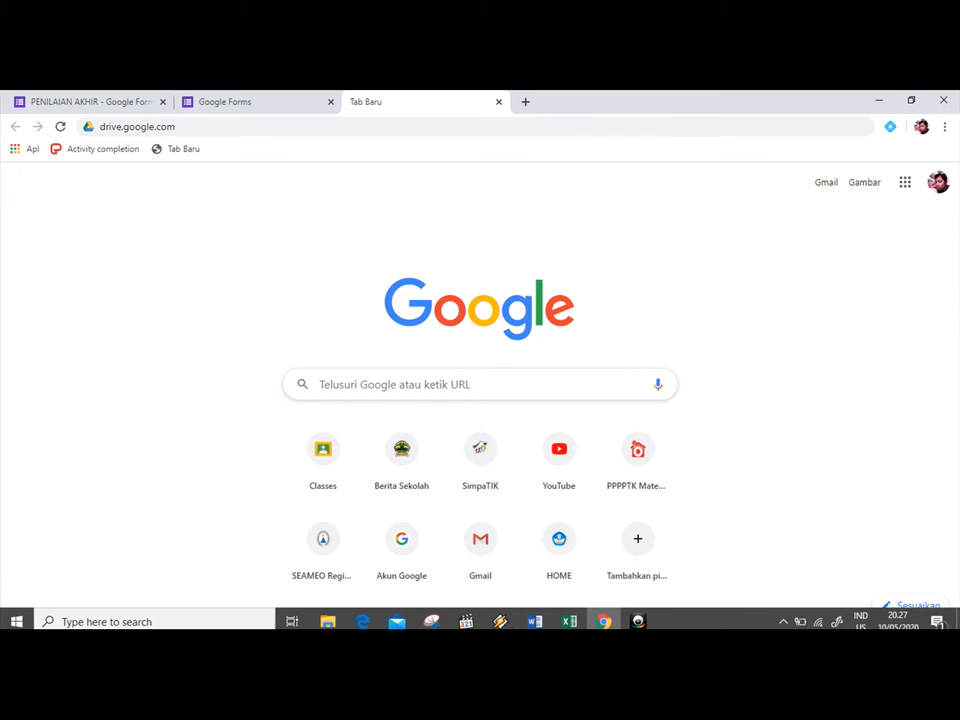
pyautogui.click(537, 616)
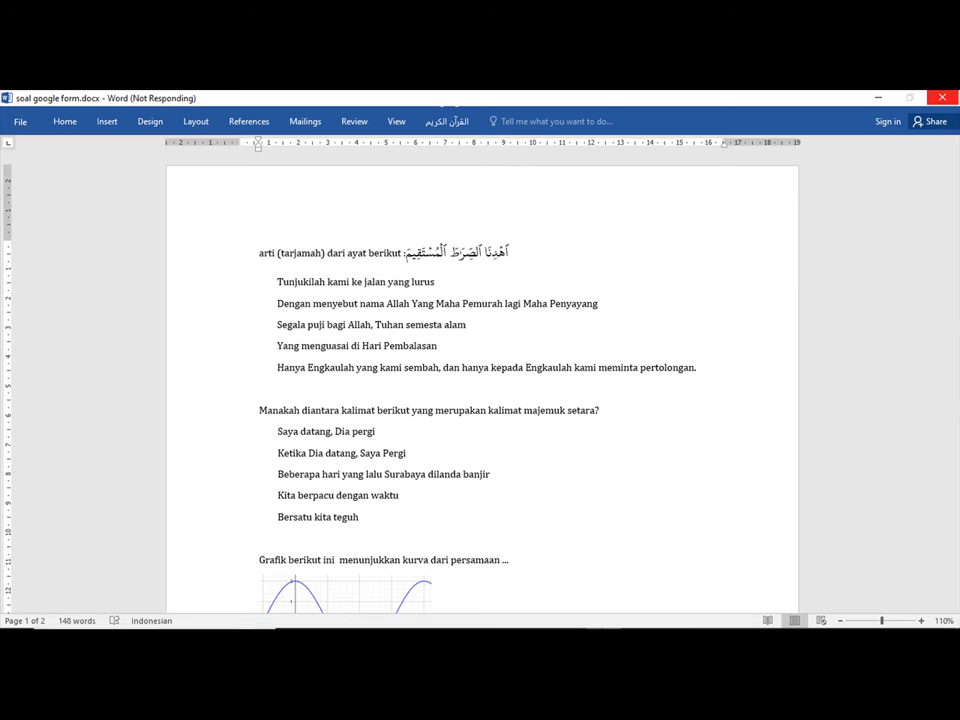
pyautogui.moveTo(604, 621)
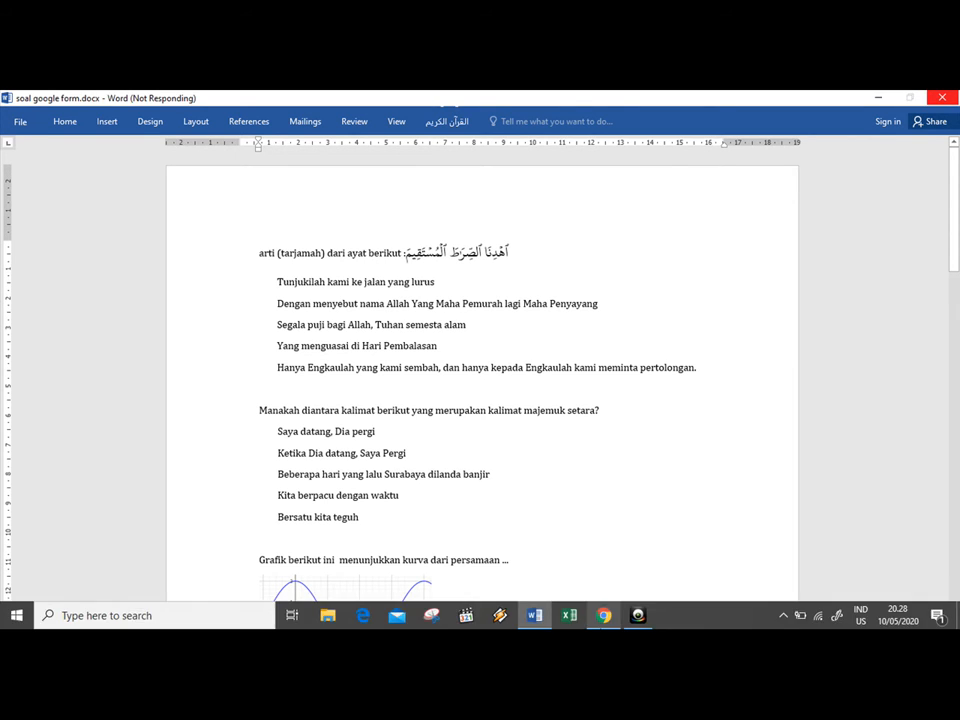
pyautogui.click(604, 617)
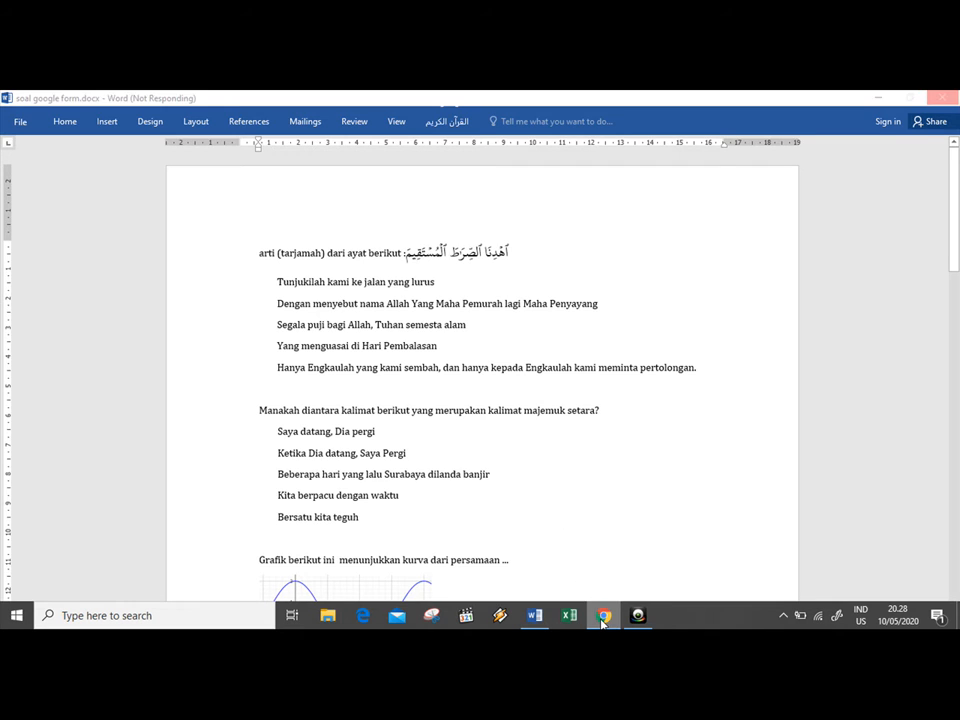
pyautogui.click(46, 104)
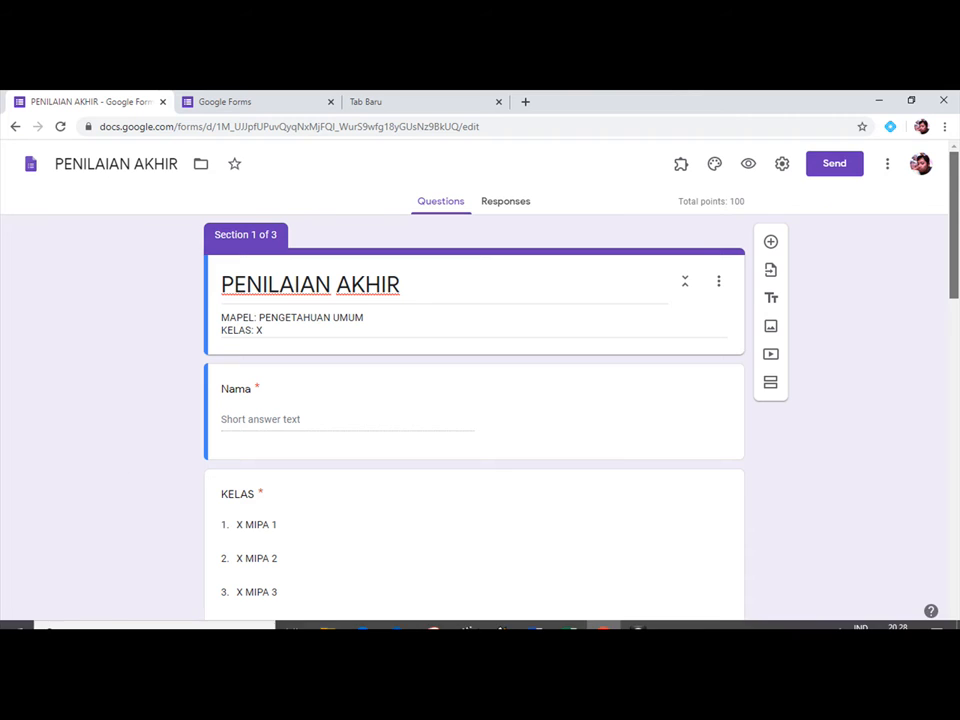
pyautogui.click(535, 615)
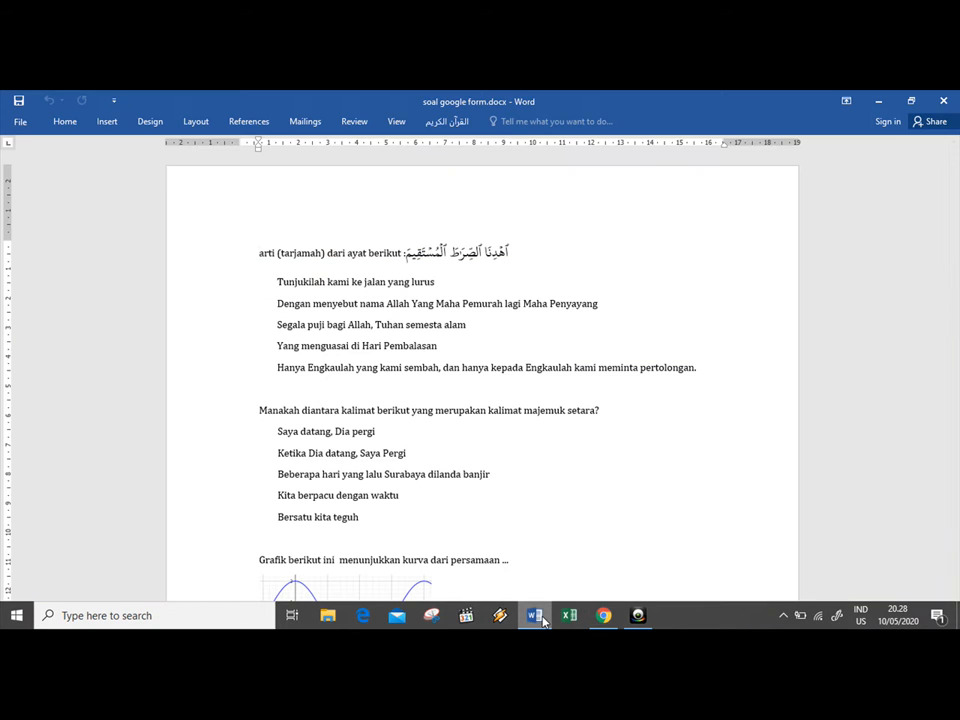
pyautogui.click(540, 617)
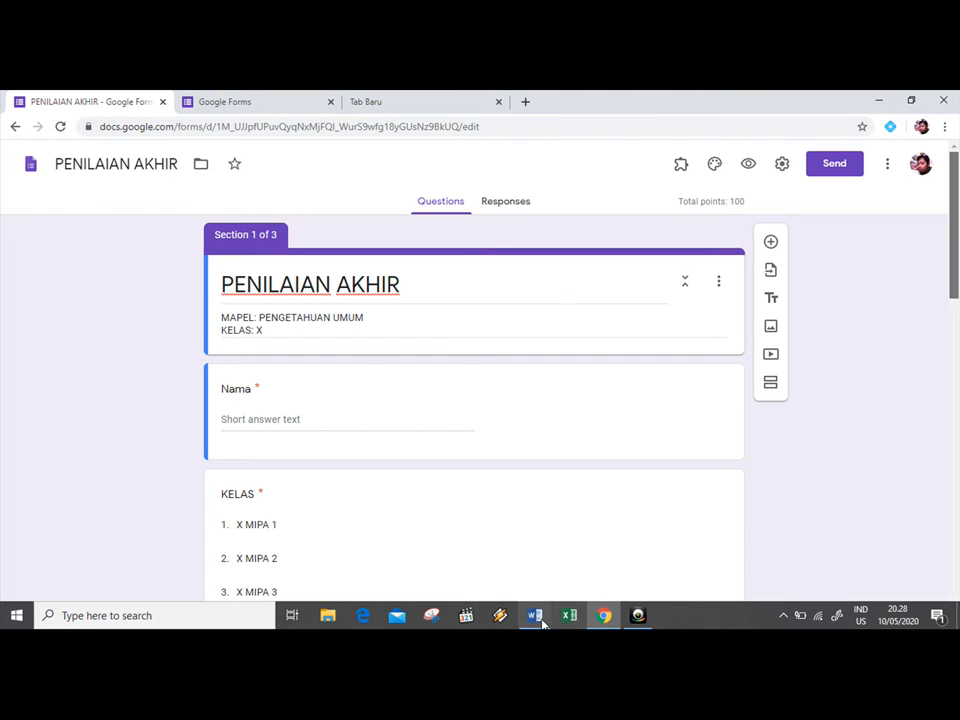
pyautogui.click(541, 620)
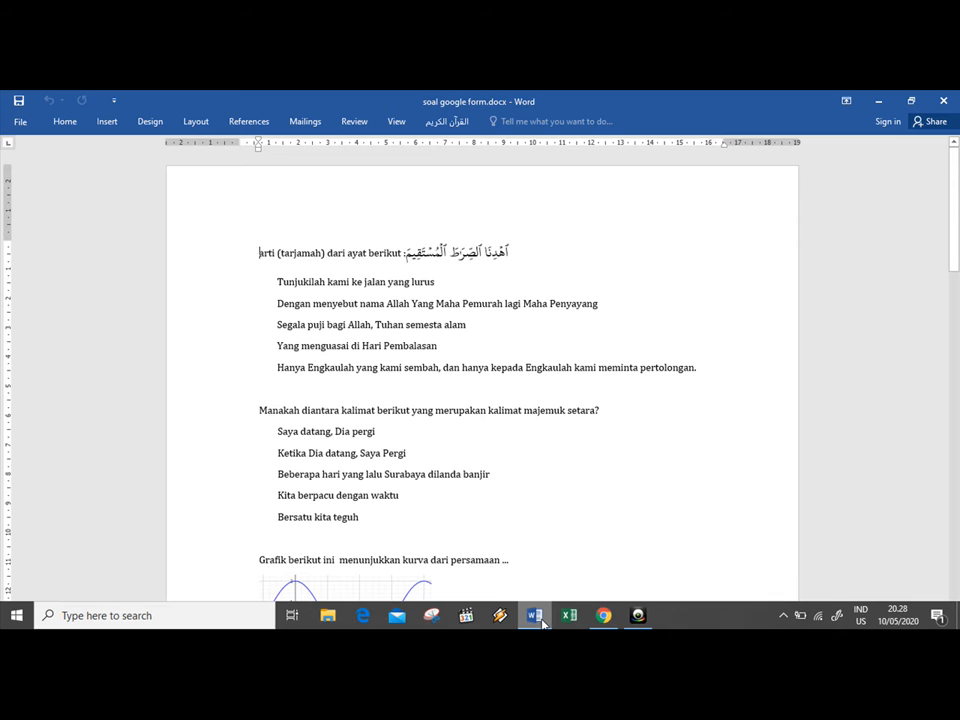
# - Return to the PENILAIAN AKHIR form in Chrome and go to the blank questions in its PERTANYAAN section
pyautogui.click(601, 618)
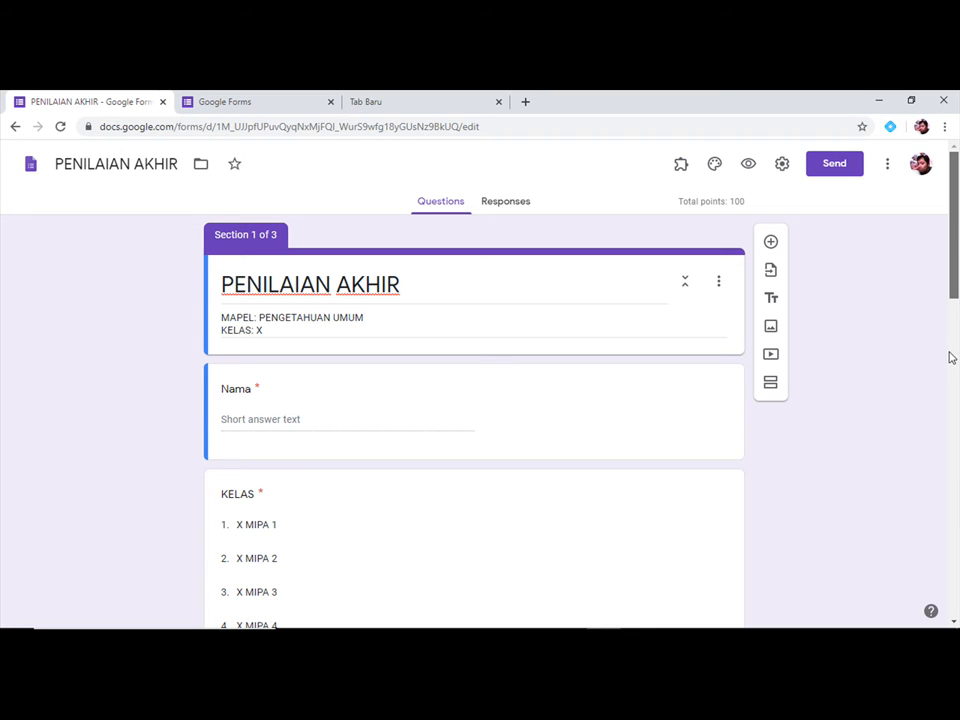
pyautogui.scroll(-1, 520, 146)
pyautogui.scroll(-3, 536, 150)
pyautogui.scroll(1, 553, 152)
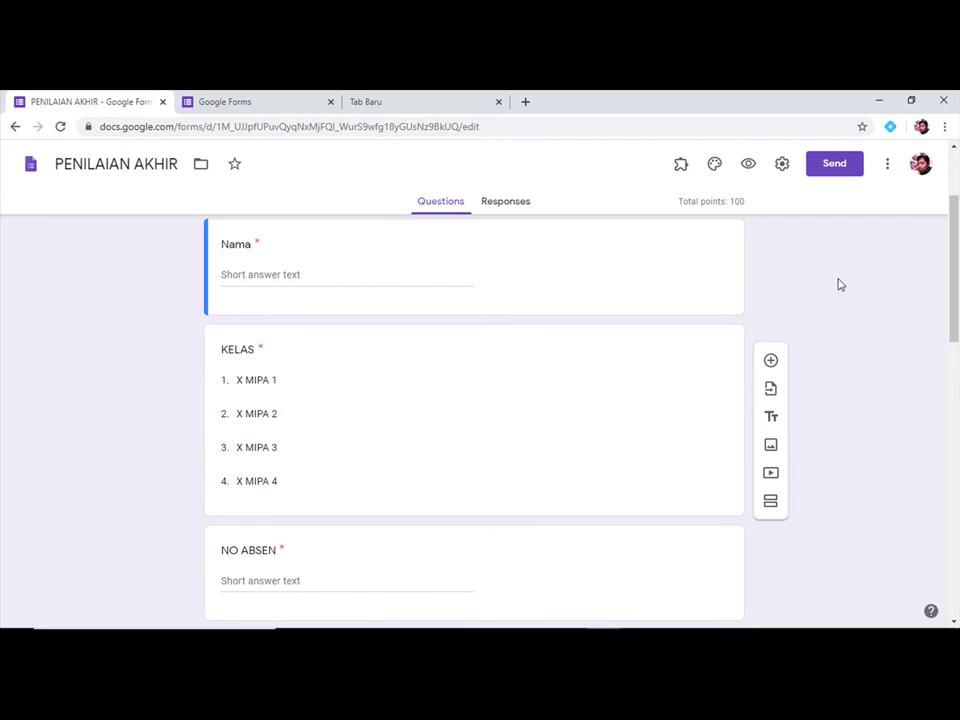
pyautogui.moveTo(955, 296); pyautogui.dragTo(957, 543)
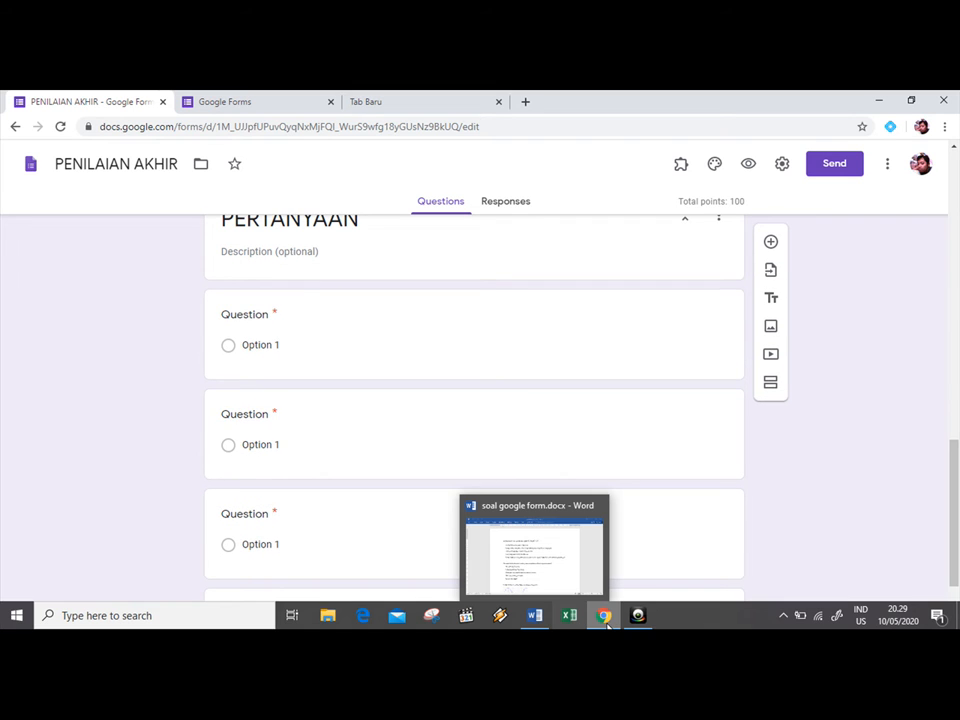
pyautogui.moveTo(603, 625)
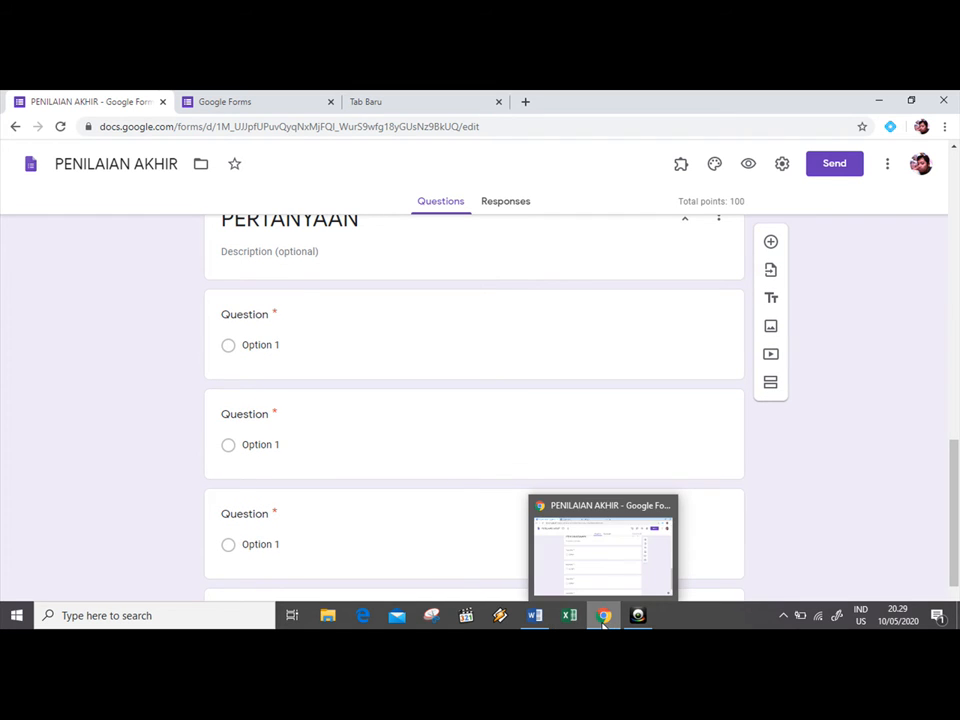
# - Switch to Word and copy the first question line, beginning "arti (tarjamah) dari ayat berikut", including its Arabic verse
pyautogui.click(534, 615)
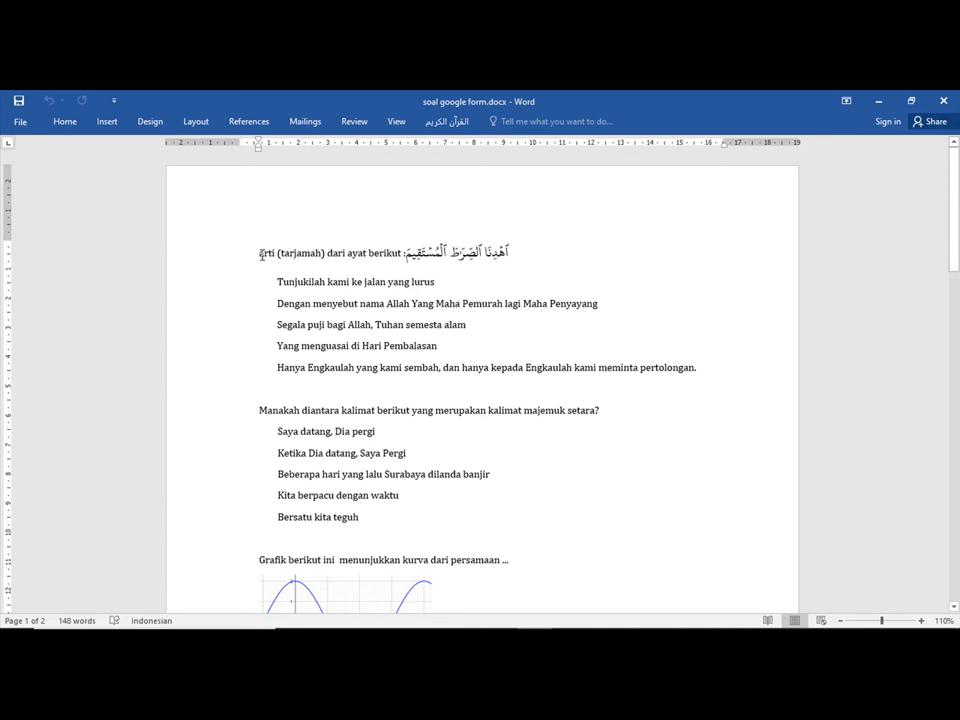
pyautogui.tripleClick(511, 254)
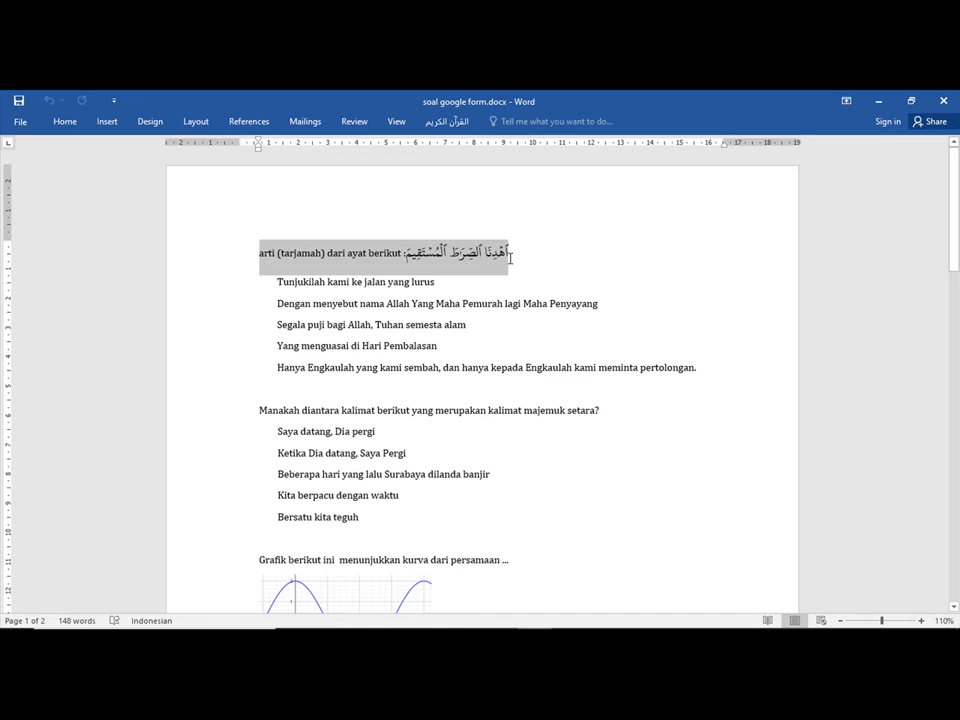
pyautogui.rightClick(441, 257)
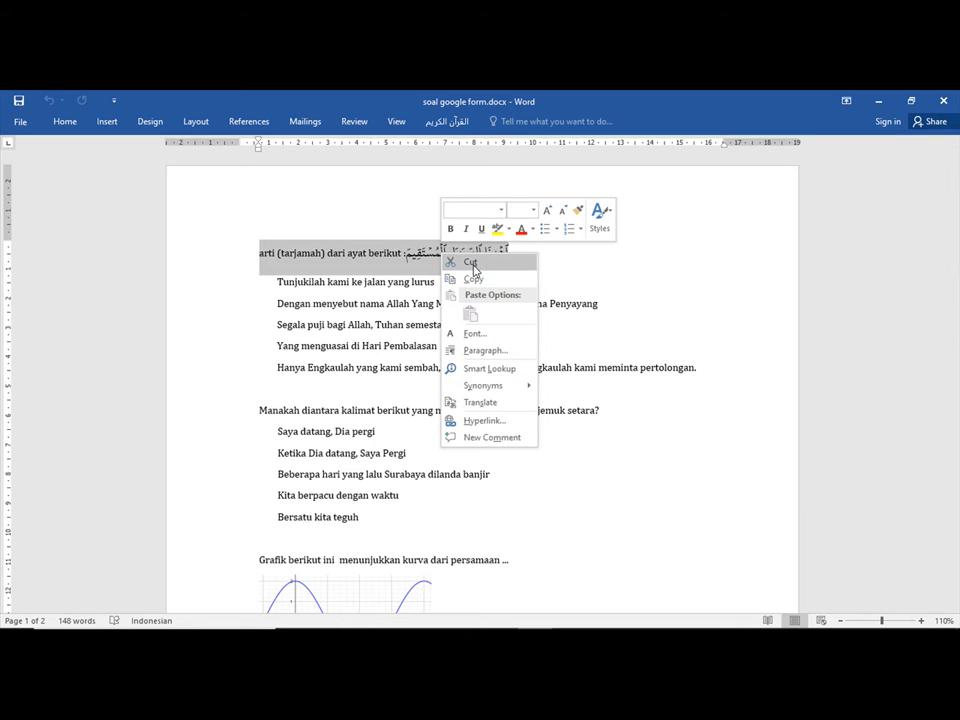
pyautogui.click(471, 280)
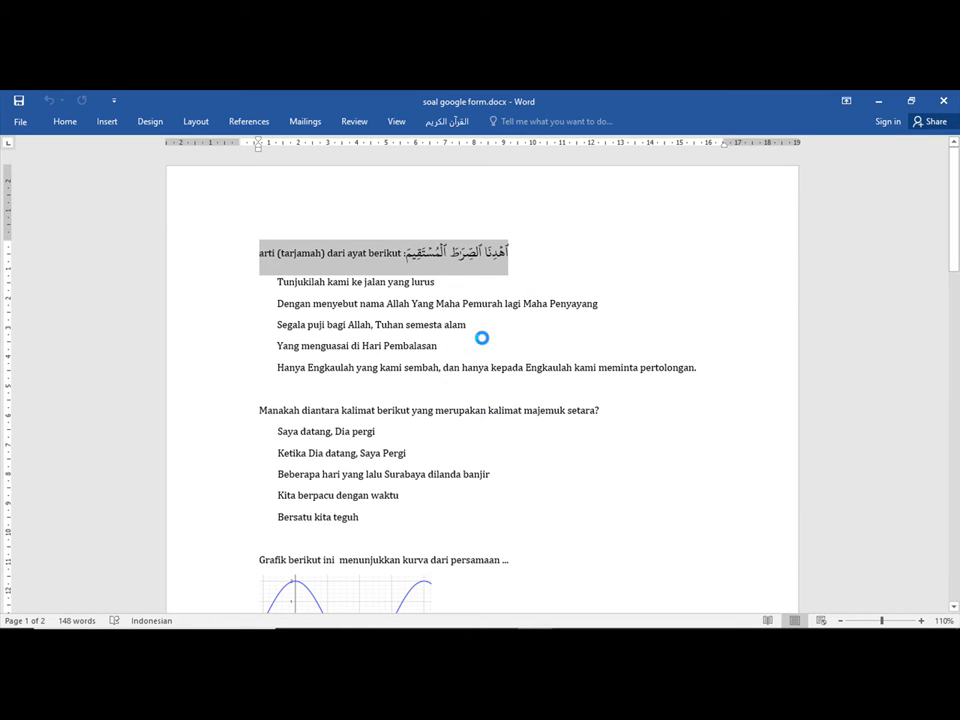
# - Switch to Chrome and paste the copied question as the title of the first blank question under PERTANYAAN
pyautogui.click(602, 614)
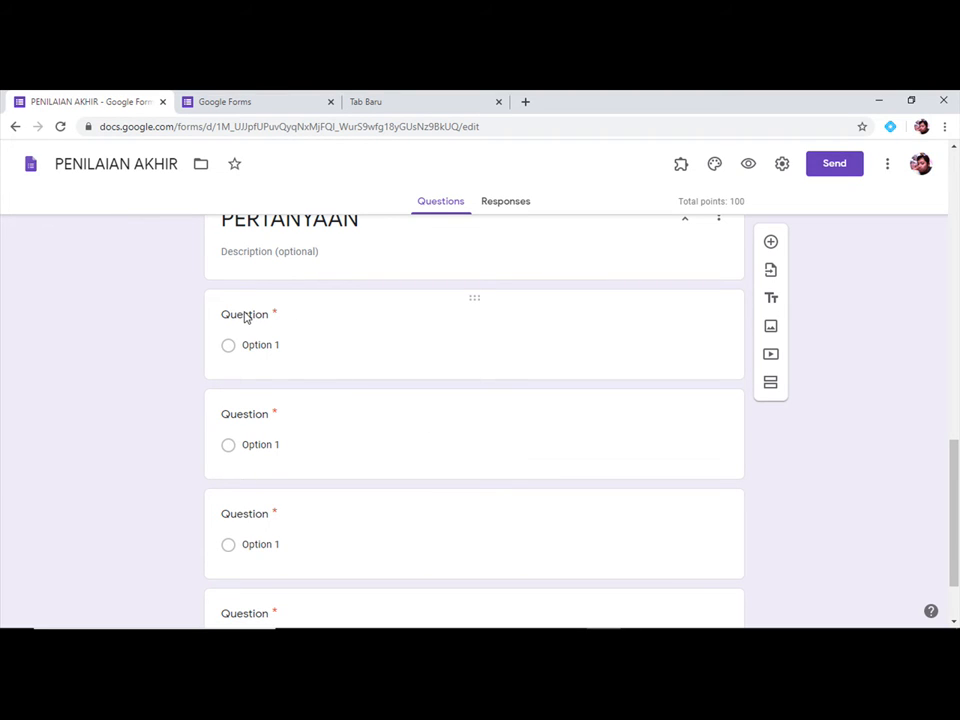
pyautogui.click(279, 318)
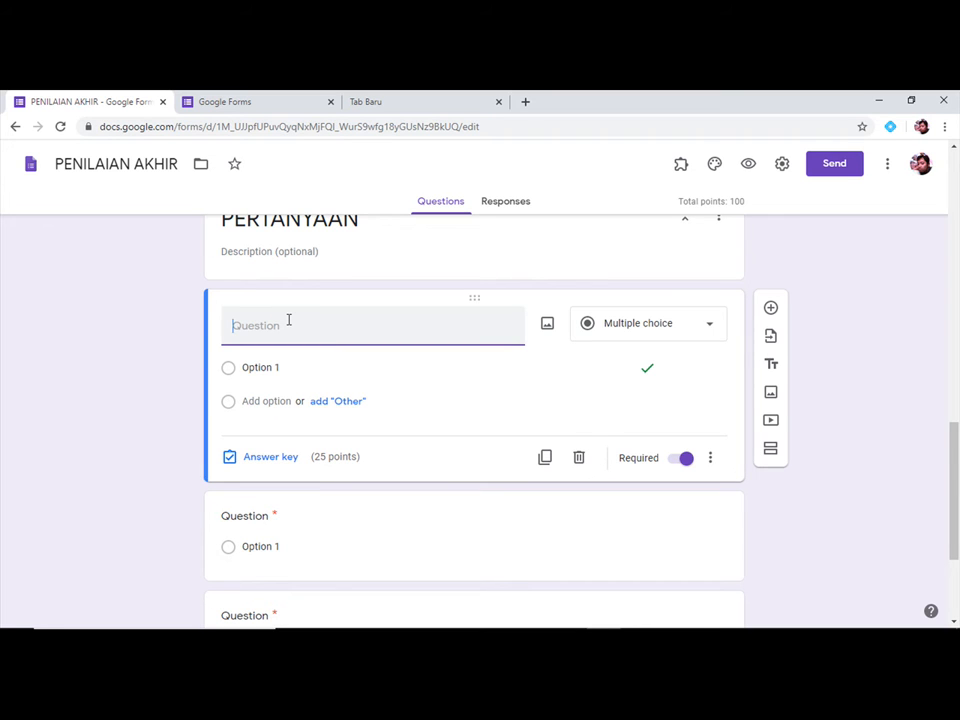
pyautogui.rightClick(289, 321)
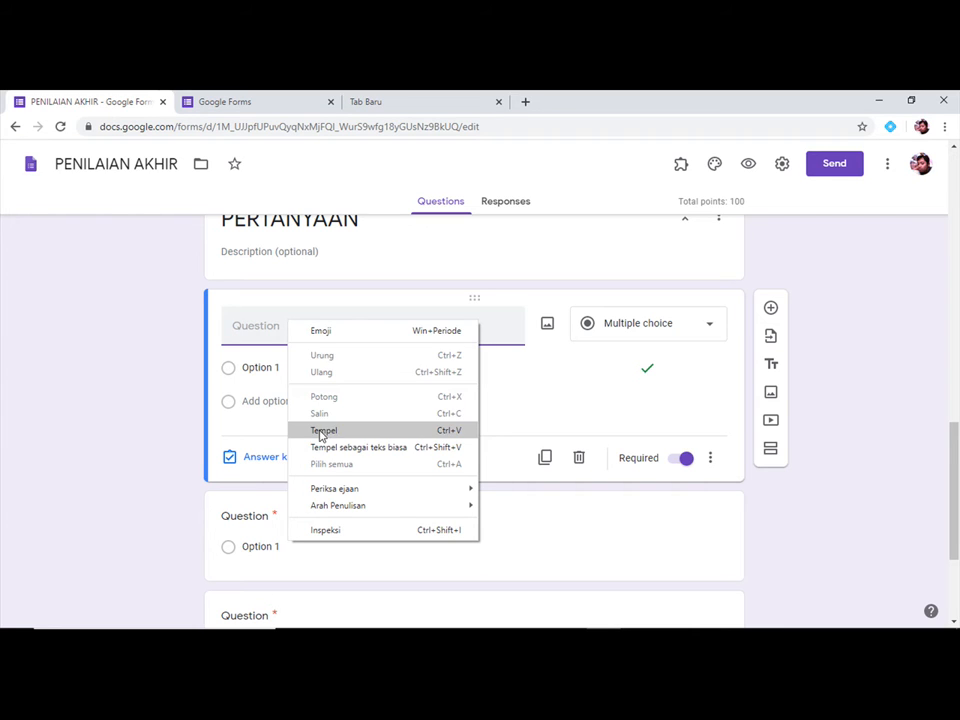
pyautogui.click(320, 433)
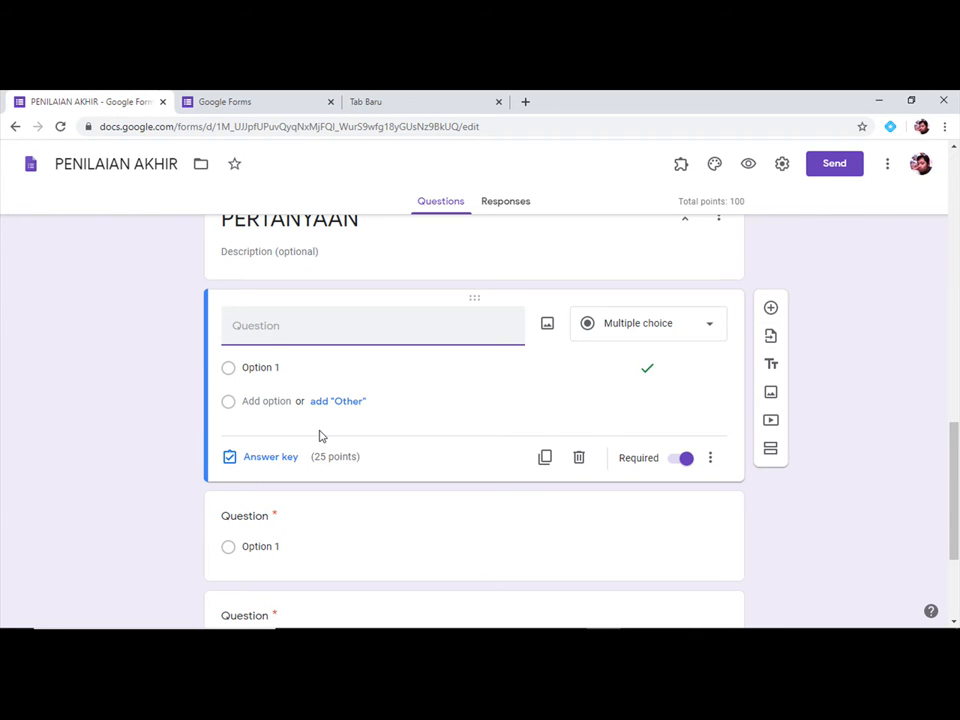
pyautogui.hotkey('ctrl', 'v')
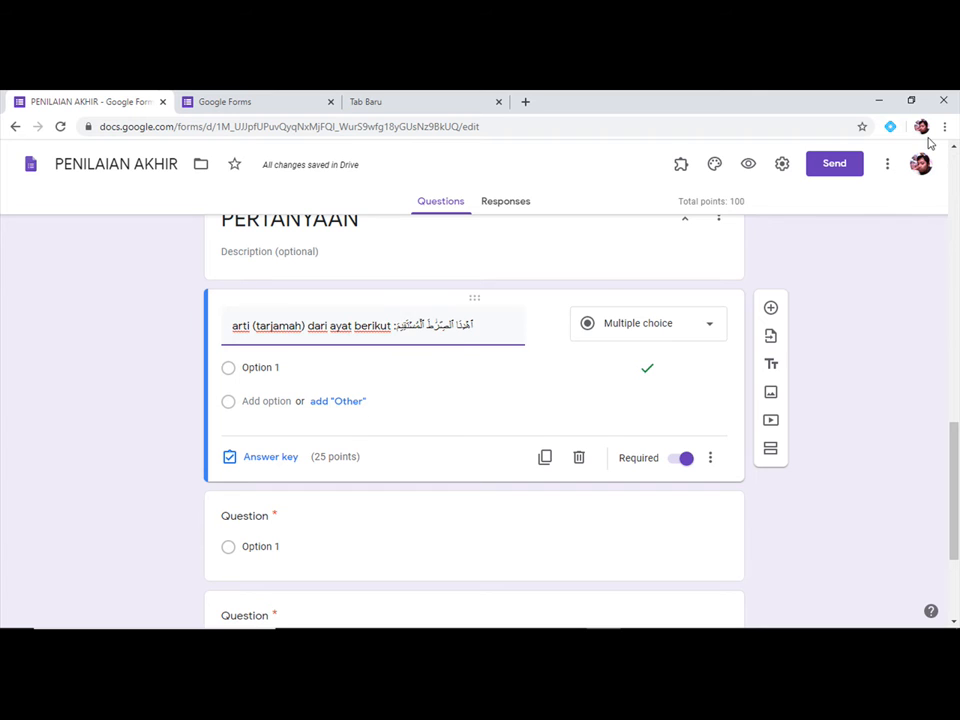
# - Shrink the Chrome and Word windows and arrange them side by side, with the form to the right of the document
pyautogui.click(912, 101)
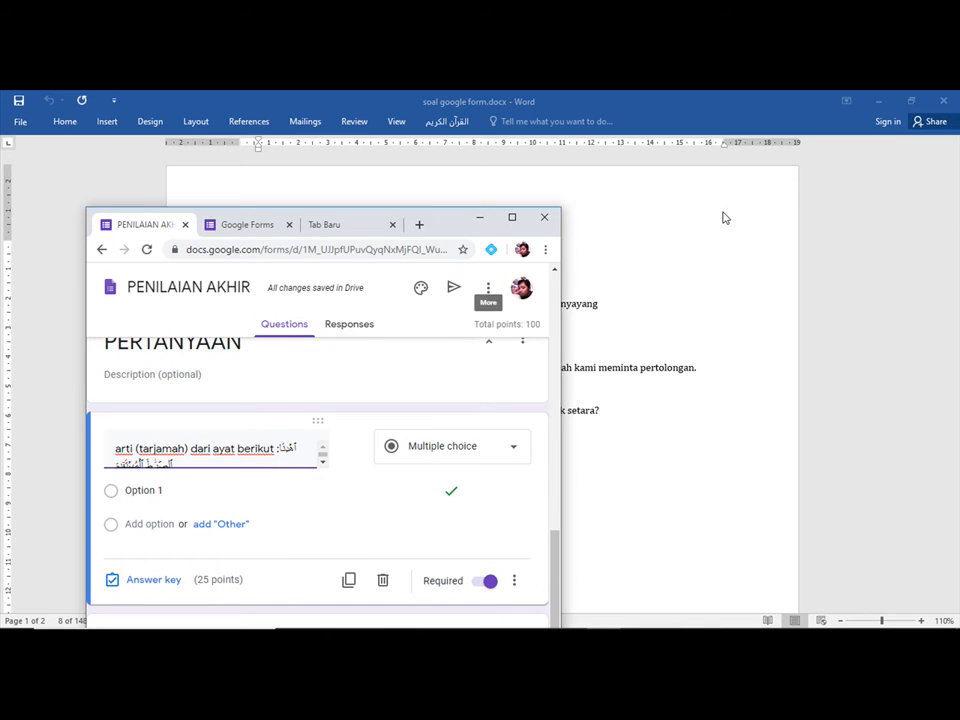
pyautogui.click(880, 182)
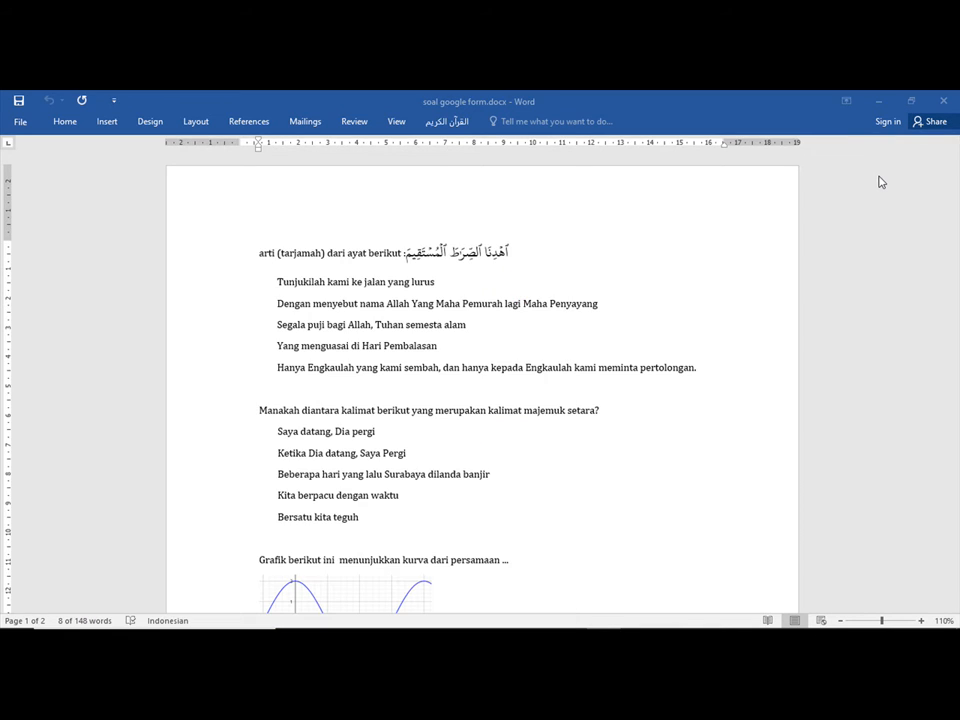
pyautogui.click(911, 100)
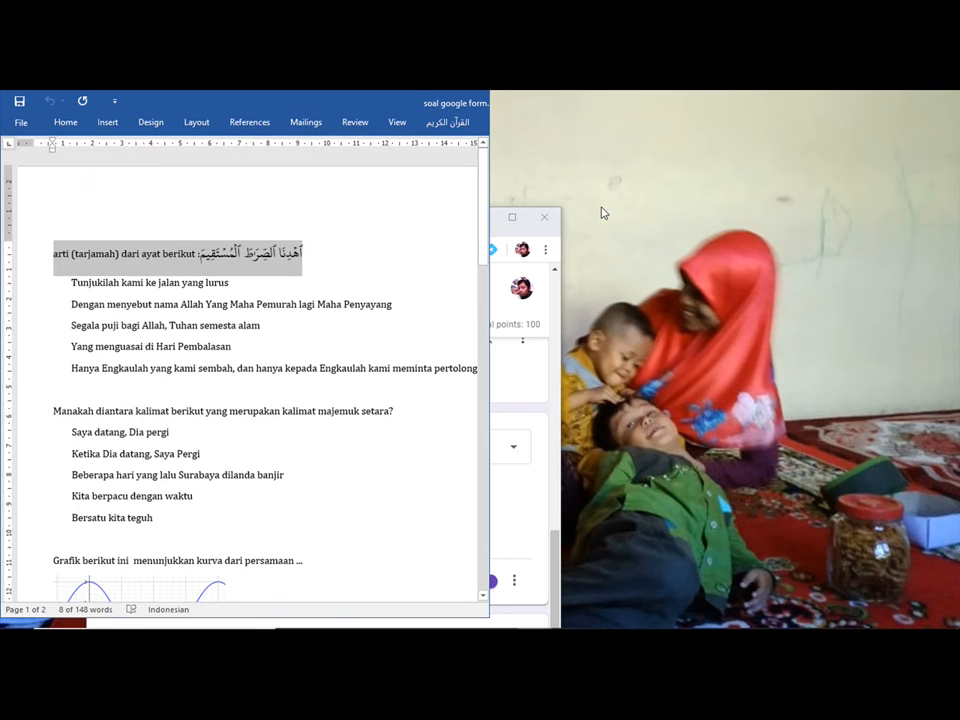
pyautogui.click(499, 234)
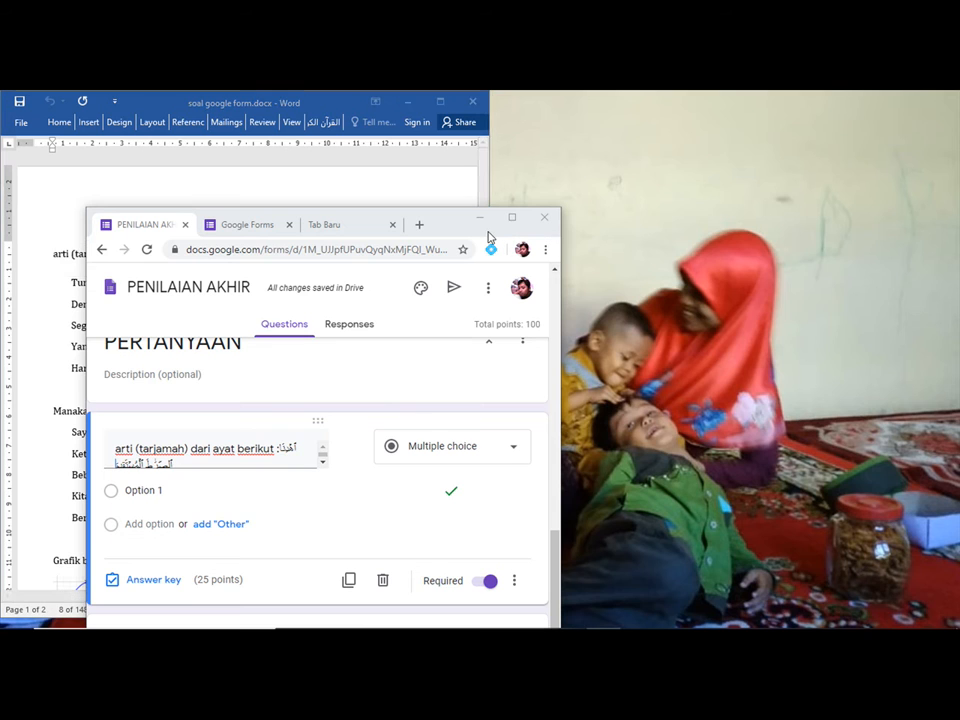
pyautogui.moveTo(489, 232); pyautogui.dragTo(449, 228)
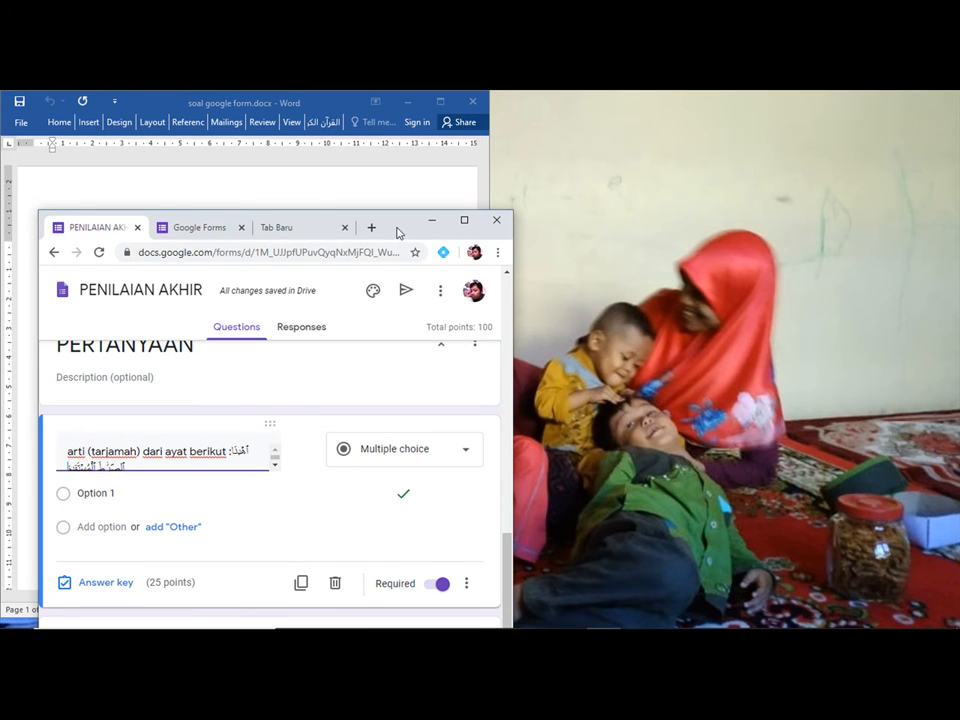
pyautogui.moveTo(398, 230); pyautogui.dragTo(846, 113)
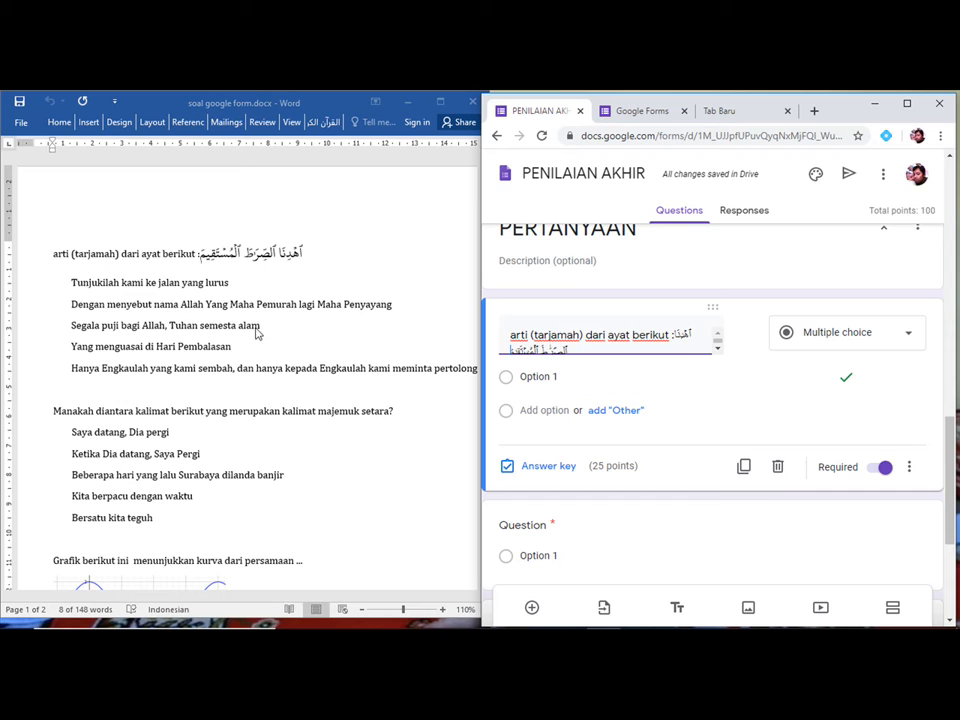
pyautogui.click(189, 244)
pyautogui.tripleClick(189, 244)
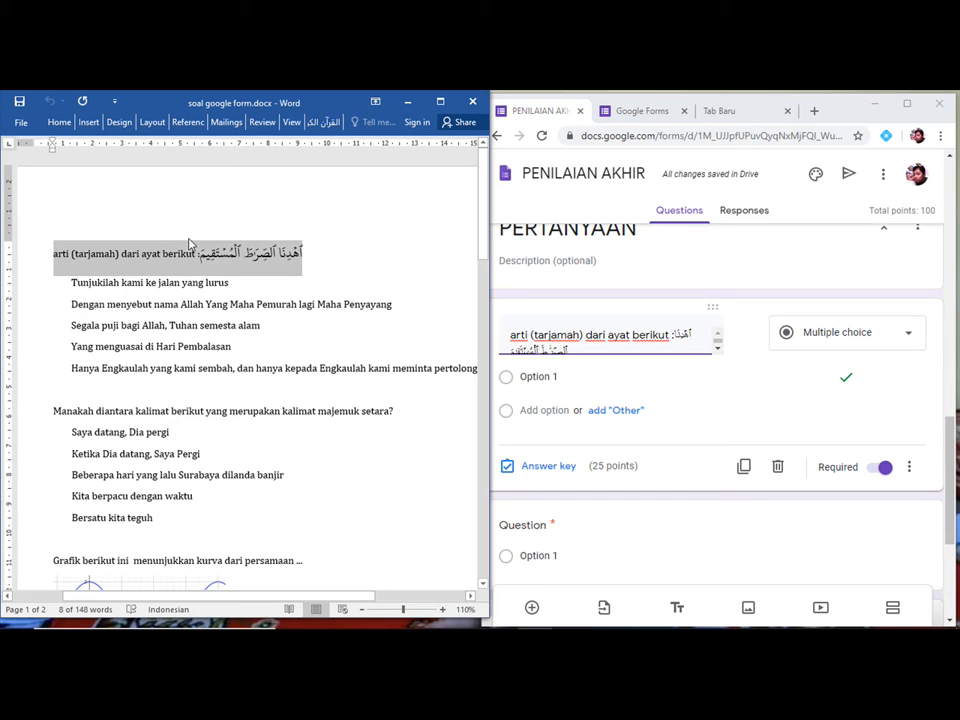
pyautogui.click(620, 265)
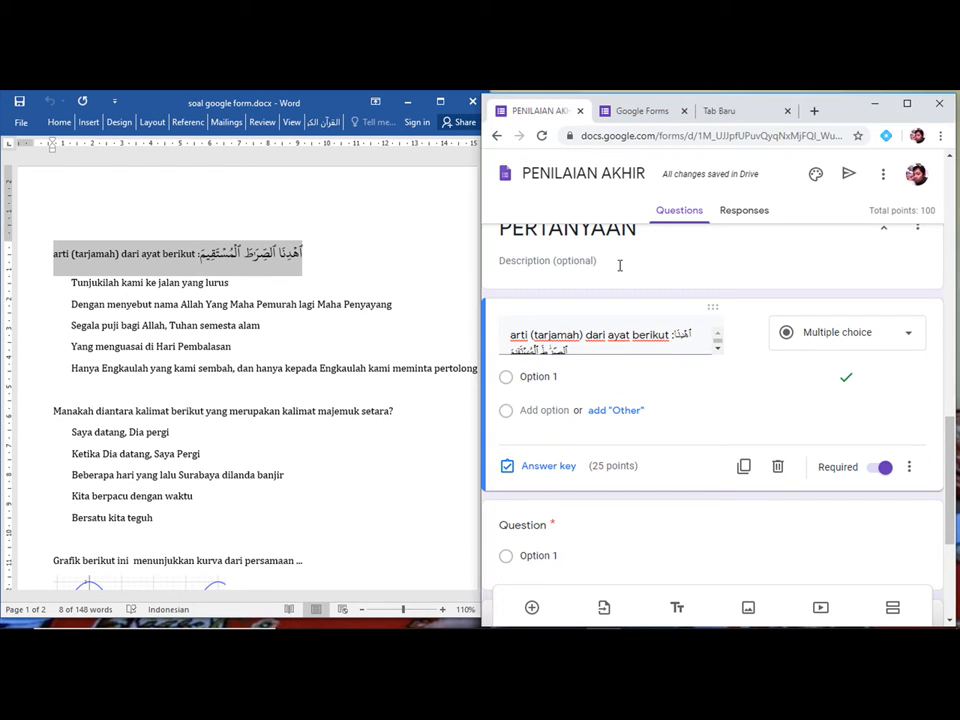
pyautogui.click(620, 265)
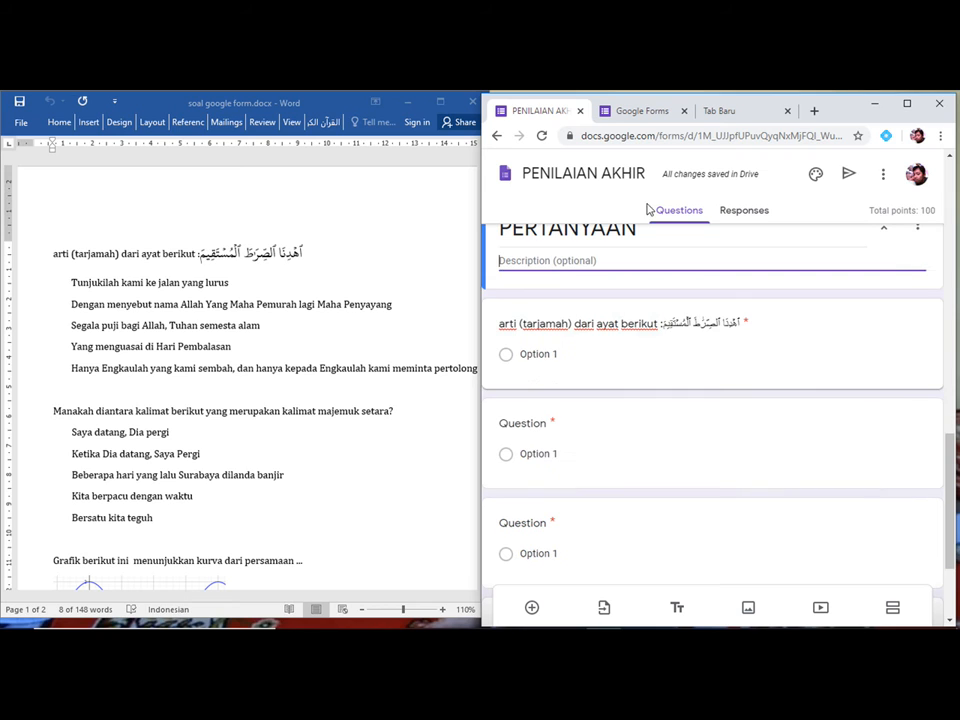
# - Maximize the Chrome and Word windows again and return to the question document in Word
pyautogui.click(907, 103)
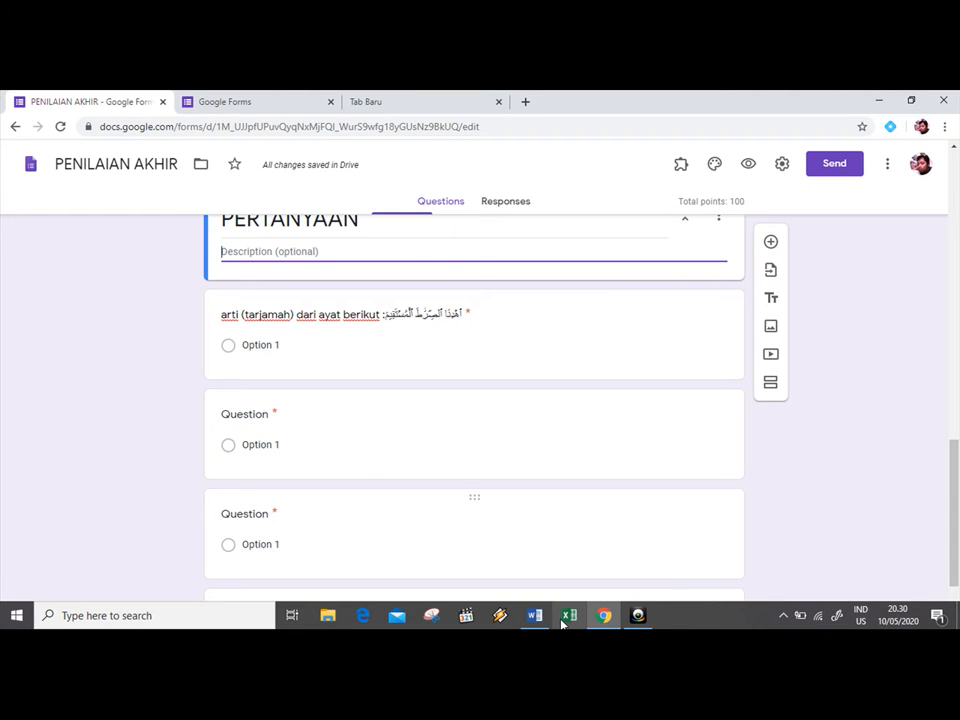
pyautogui.click(541, 617)
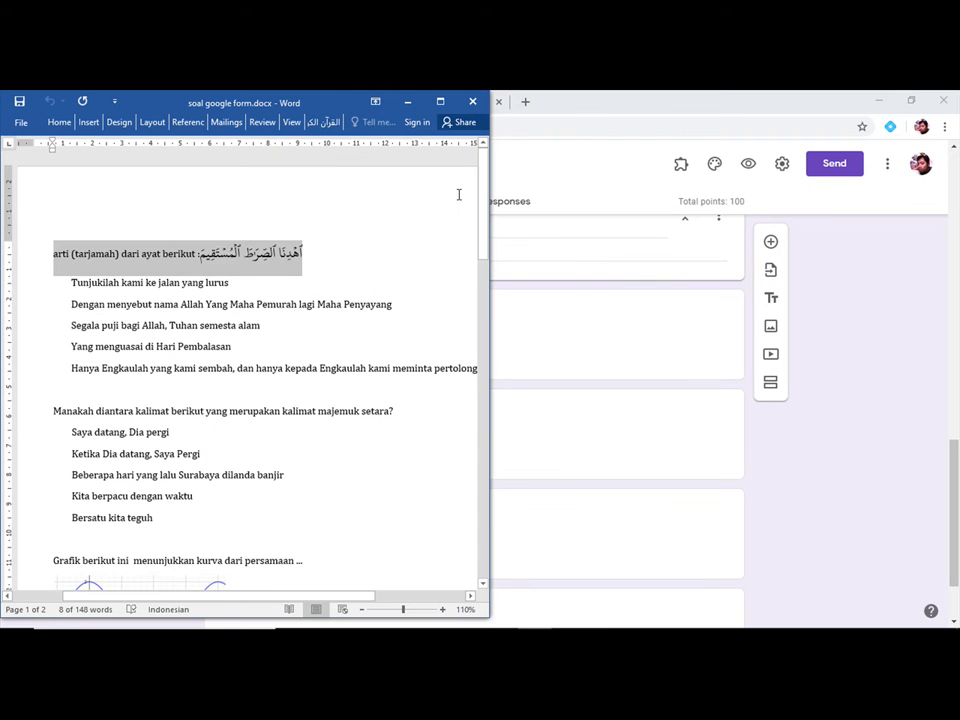
pyautogui.click(440, 102)
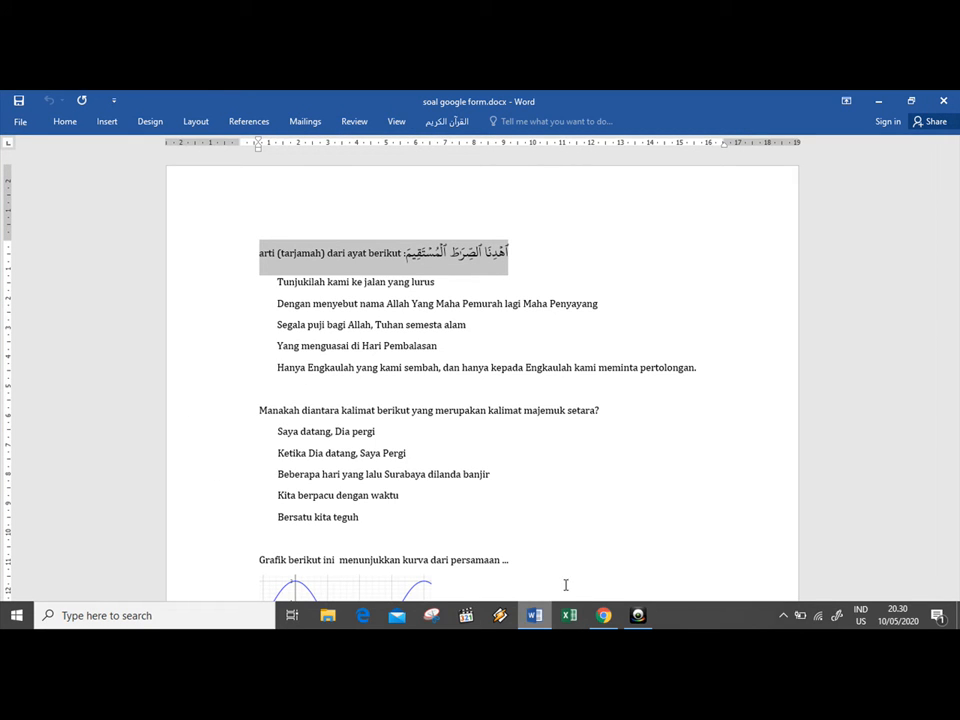
pyautogui.click(380, 432)
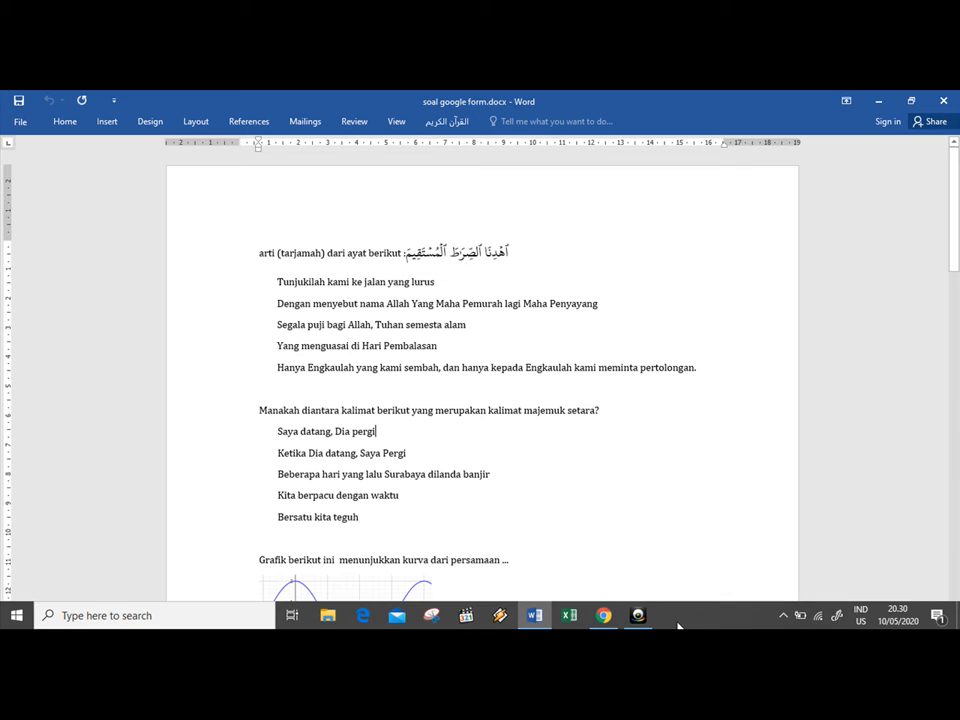
pyautogui.click(603, 620)
pyautogui.click(535, 615)
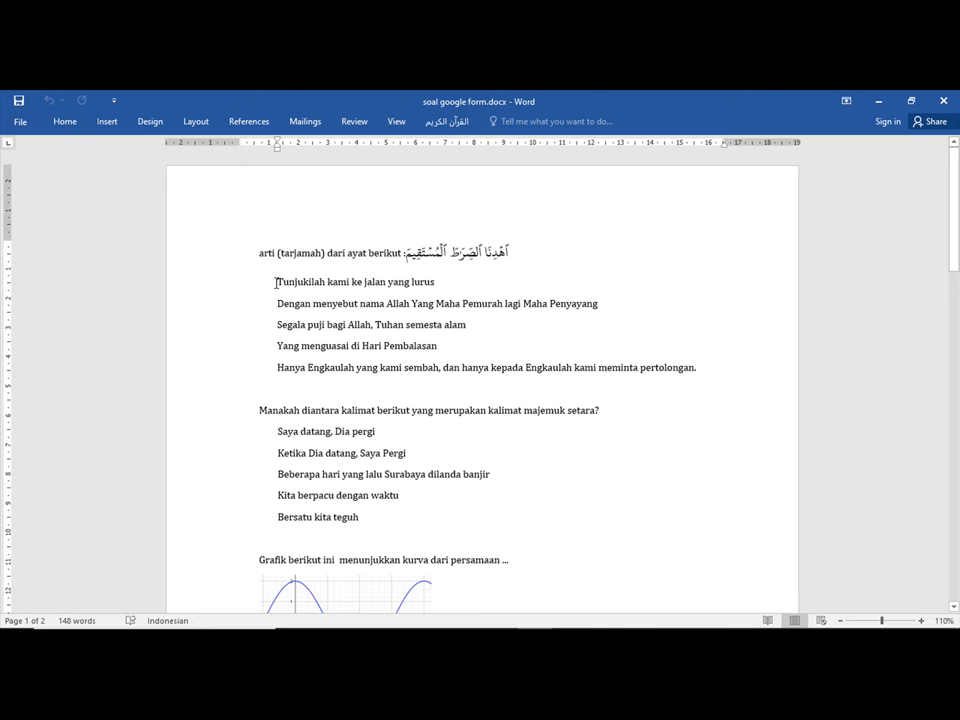
# - Copy the five answer options starting "Tunjukilah kami ke jalan yang lurus", switch to Chrome and paste them as the first question's options
pyautogui.moveTo(276, 281); pyautogui.dragTo(695, 369)
pyautogui.hotkey('ctrl', 'c')
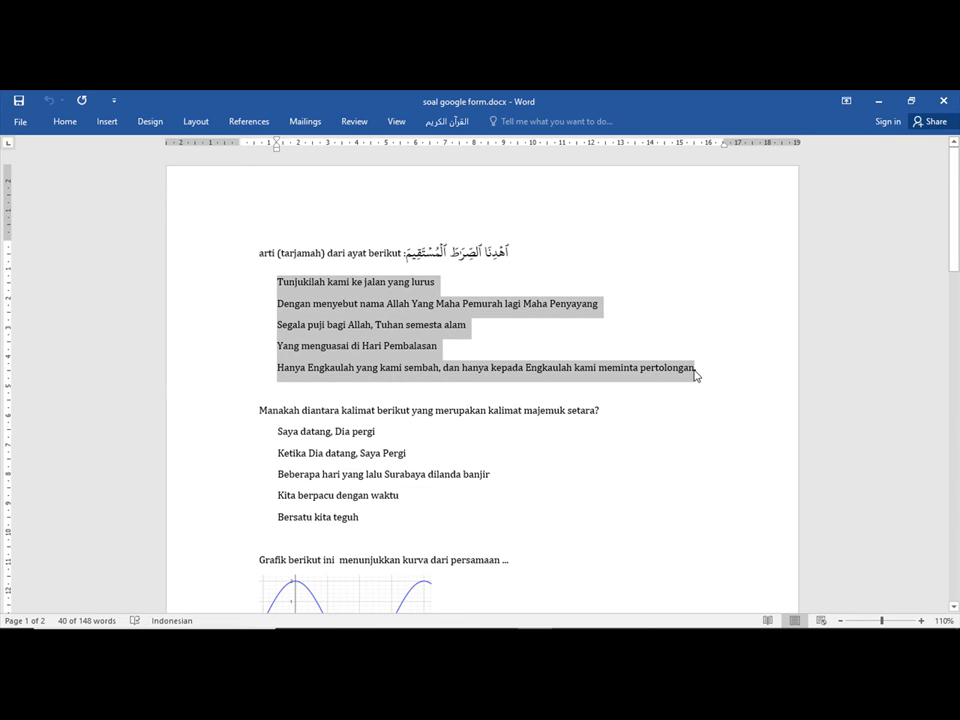
pyautogui.moveTo(655, 623)
pyautogui.click(604, 615)
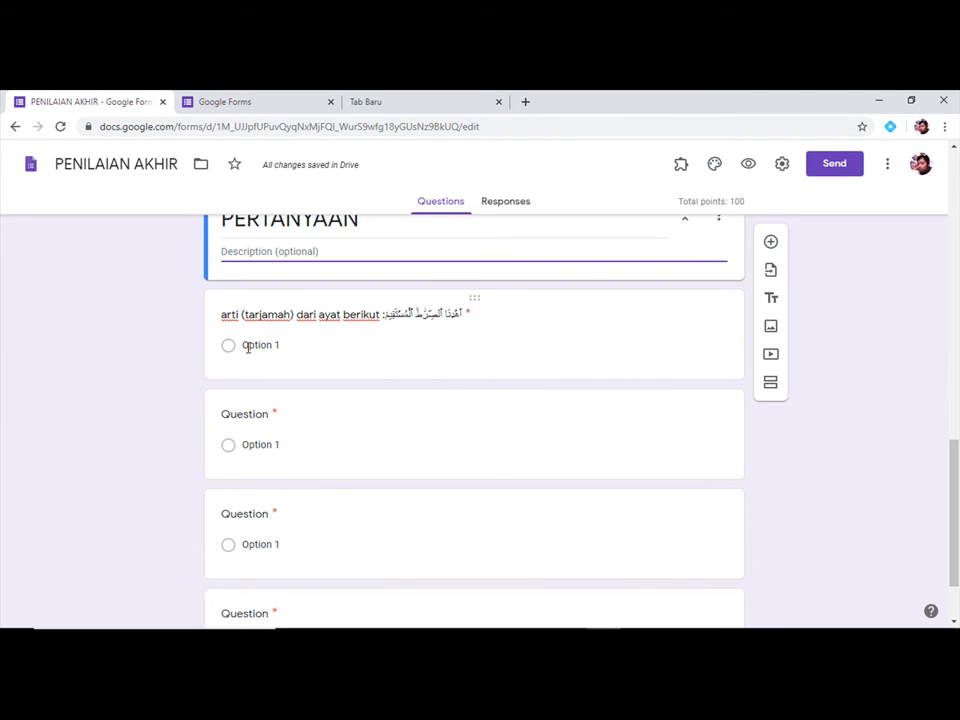
pyautogui.click(247, 348)
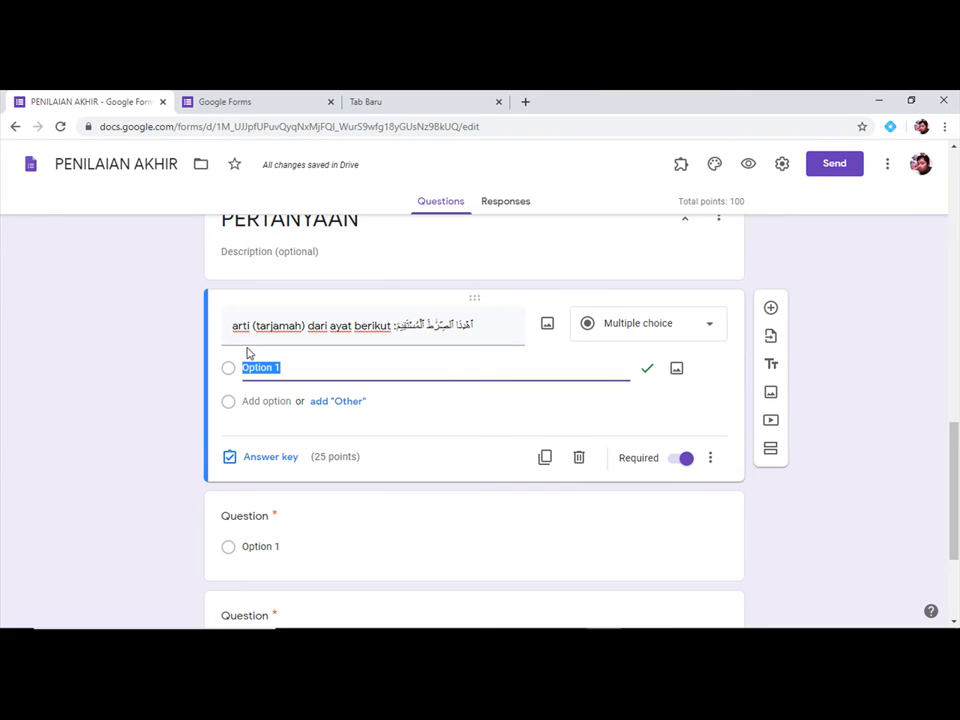
pyautogui.hotkey('ctrl', 'v')
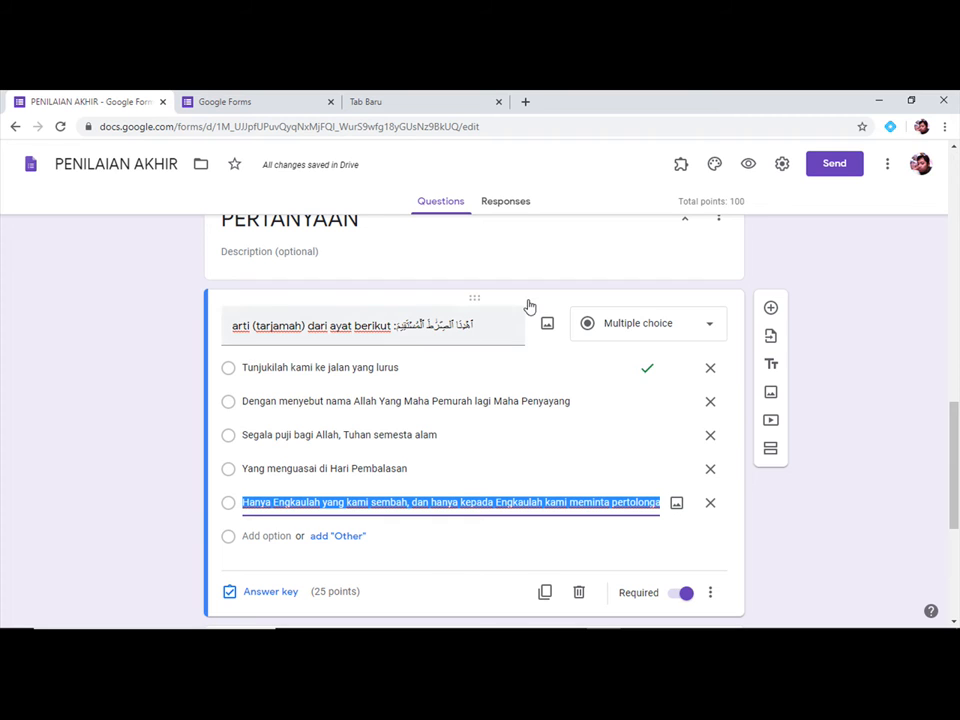
# - Restore the Chrome and Word windows to reduced size and place the document beside the form, to its left
pyautogui.click(911, 101)
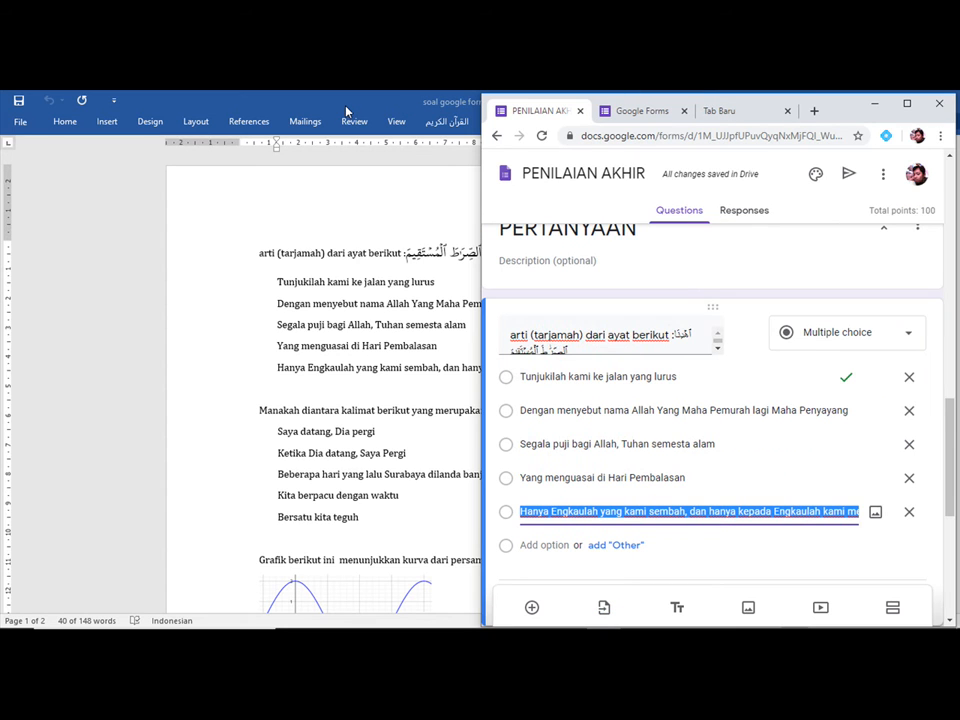
pyautogui.click(352, 111)
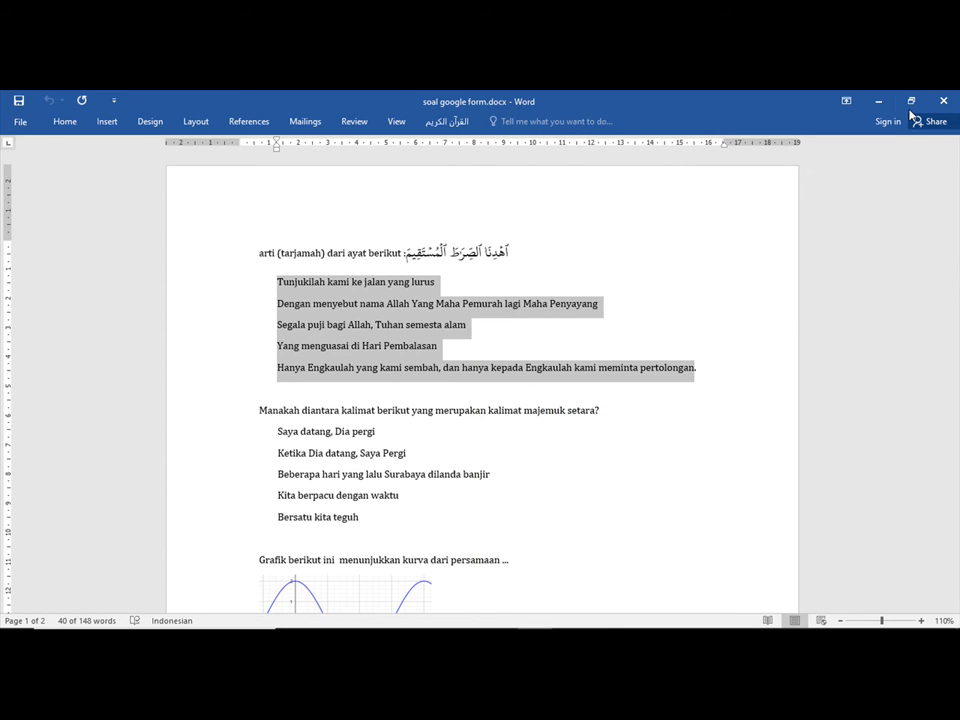
pyautogui.click(911, 101)
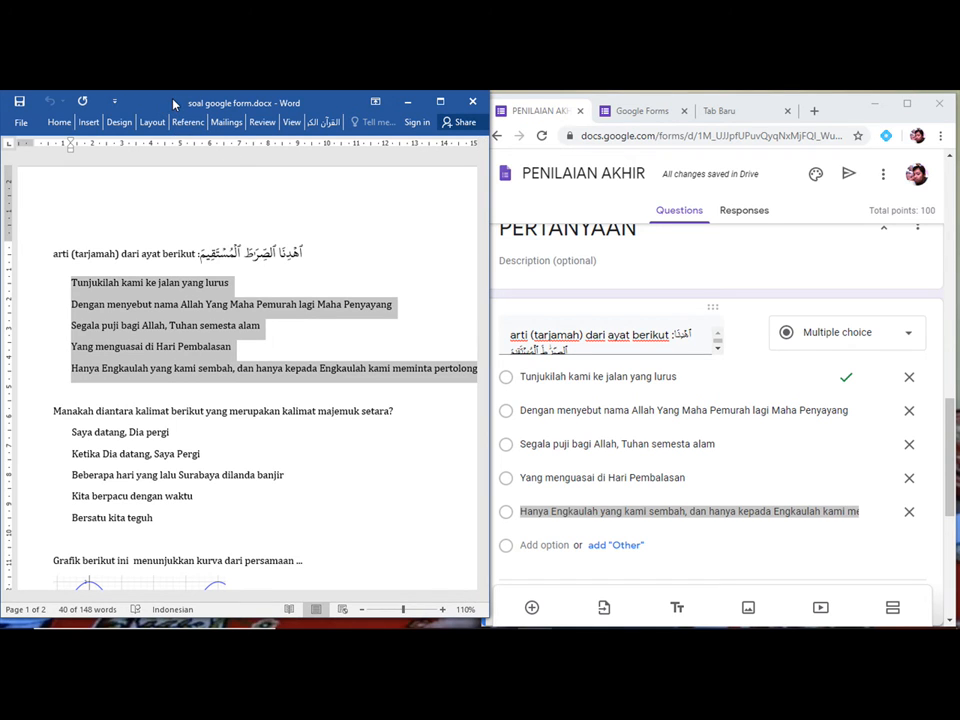
pyautogui.moveTo(172, 103); pyautogui.dragTo(597, 113)
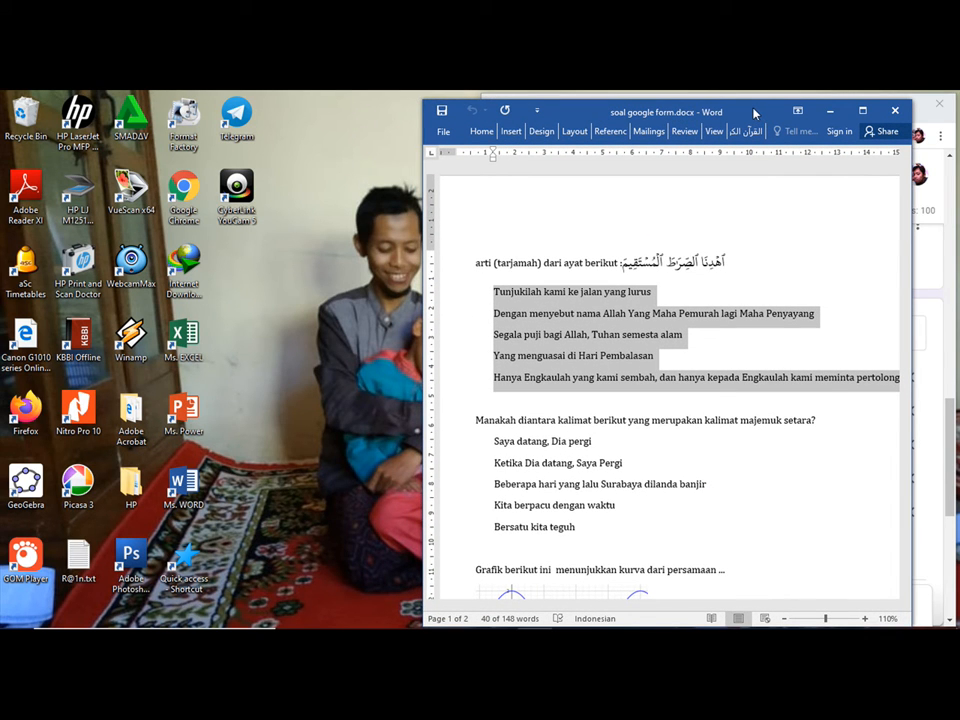
pyautogui.moveTo(755, 113); pyautogui.dragTo(229, 119)
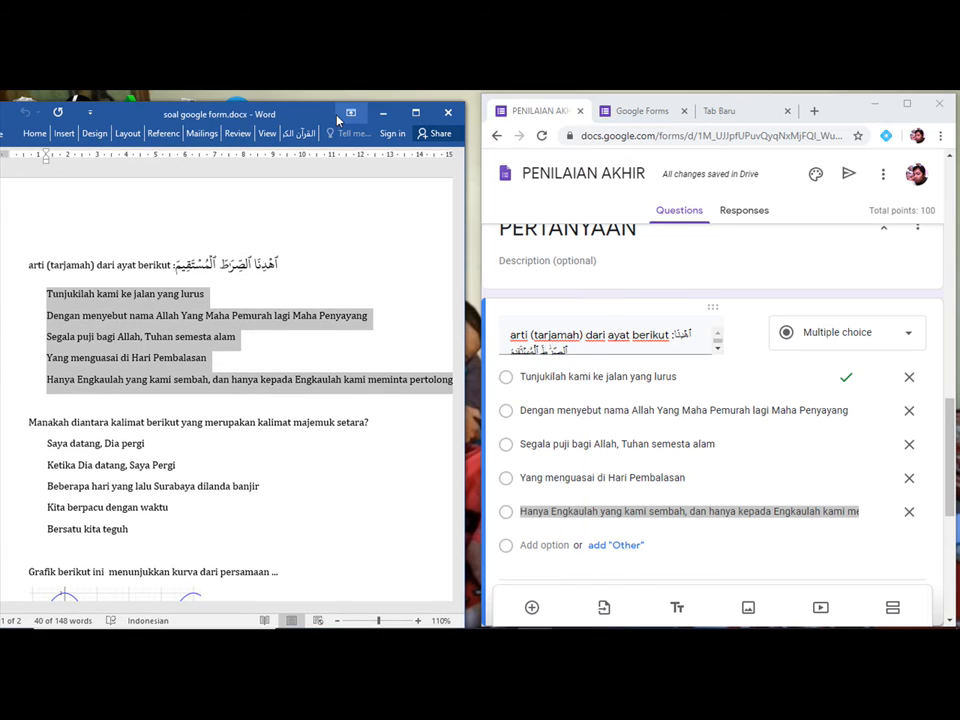
pyautogui.moveTo(308, 118); pyautogui.dragTo(326, 107)
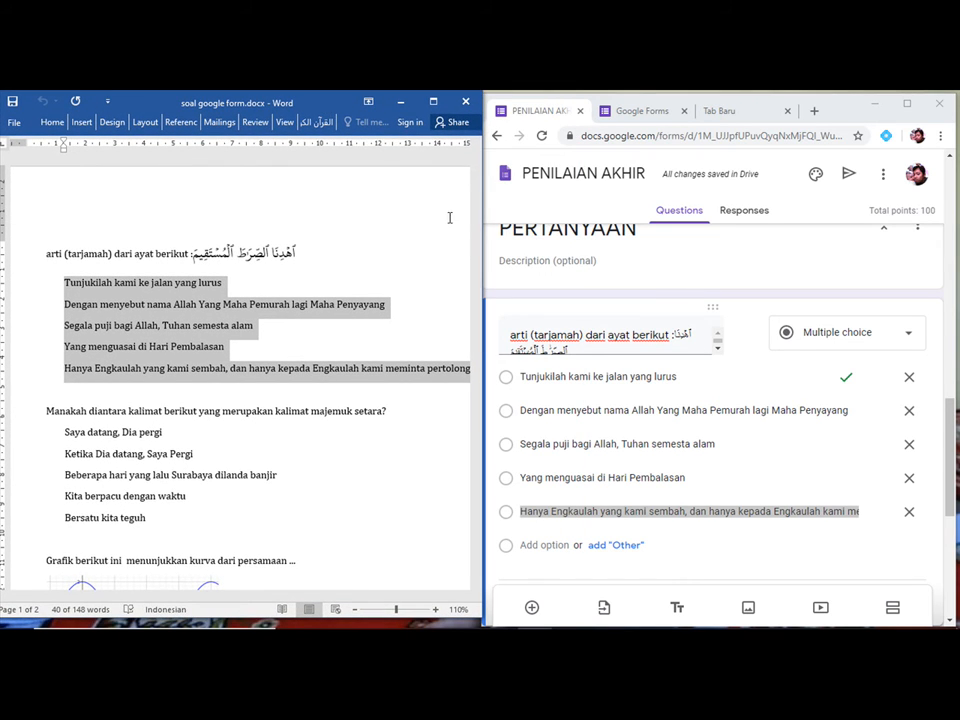
pyautogui.click(387, 201)
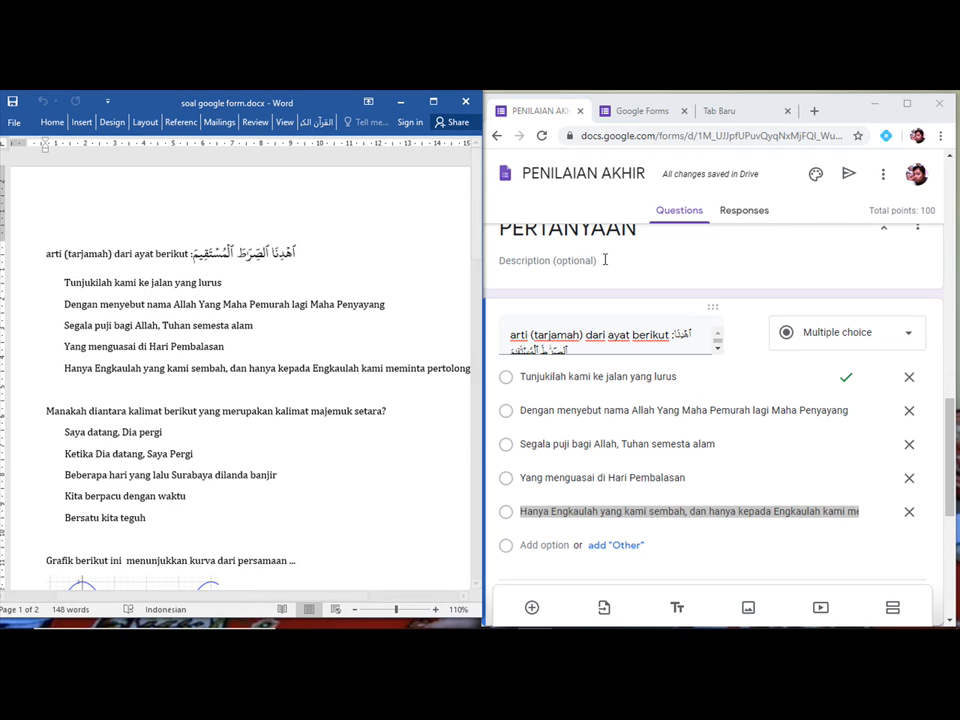
# - Copy "Manakah diantara kalimat berikut yang merupakan kalimat majemuk setara?" from the document into the title of the second question under PERTANYAAN
pyautogui.click(643, 277)
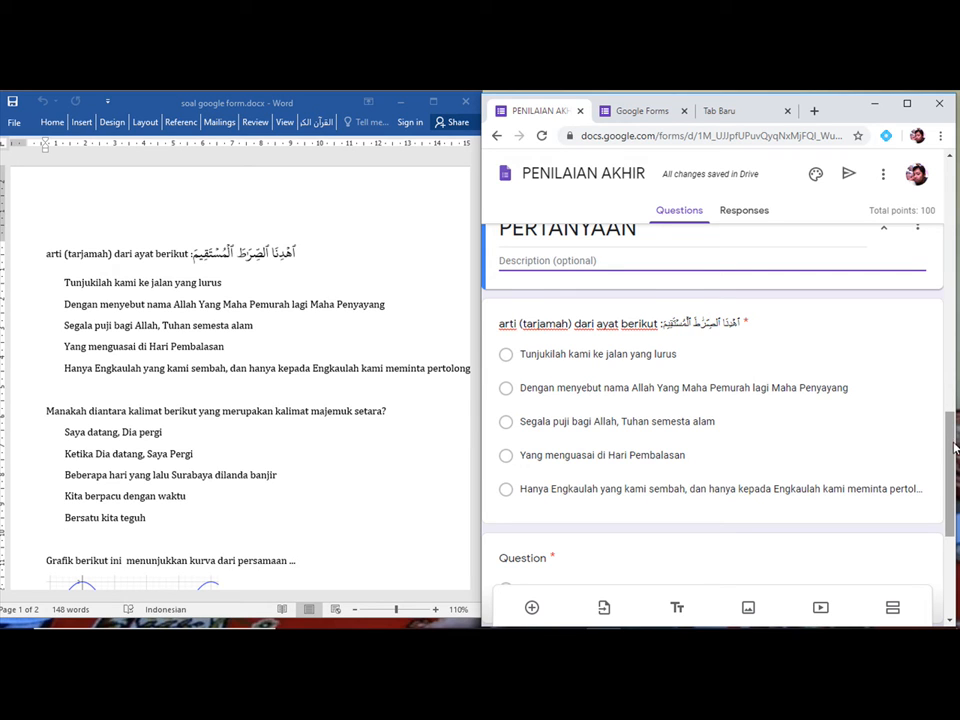
pyautogui.moveTo(951, 437); pyautogui.dragTo(953, 490)
pyautogui.scroll(-1, 953, 490)
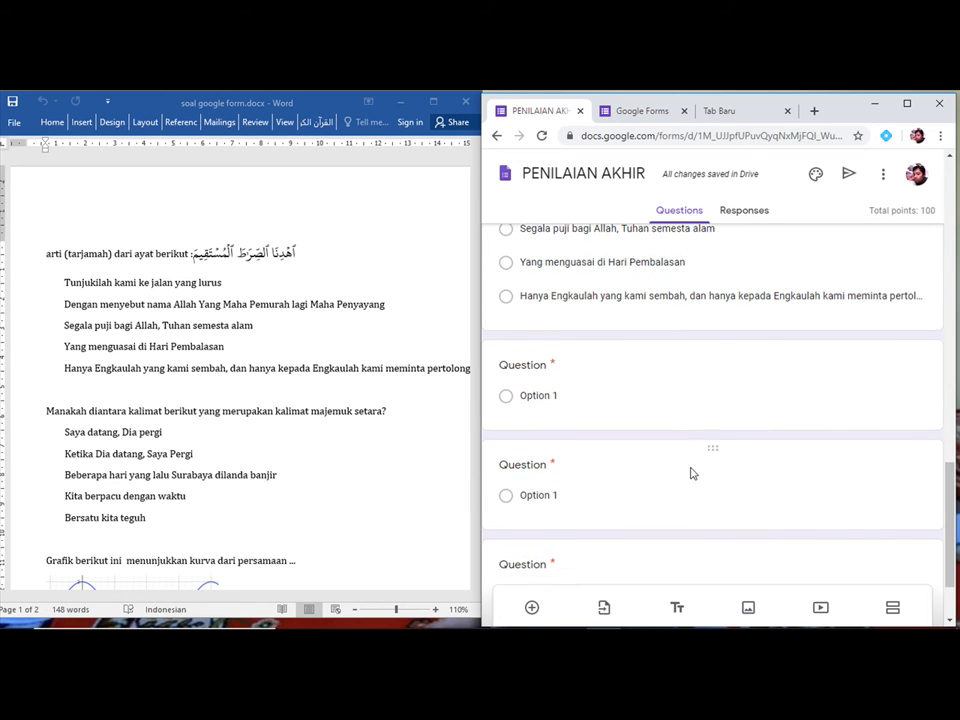
pyautogui.click(47, 415)
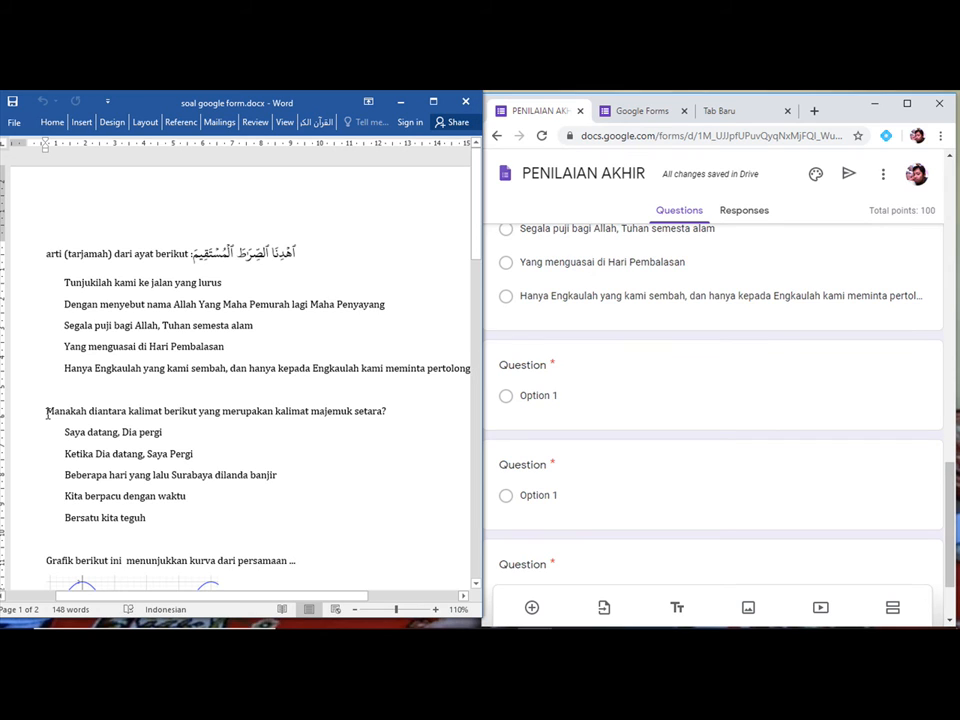
pyautogui.moveTo(47, 415); pyautogui.dragTo(389, 420)
pyautogui.hotkey('ctrl', 'c')
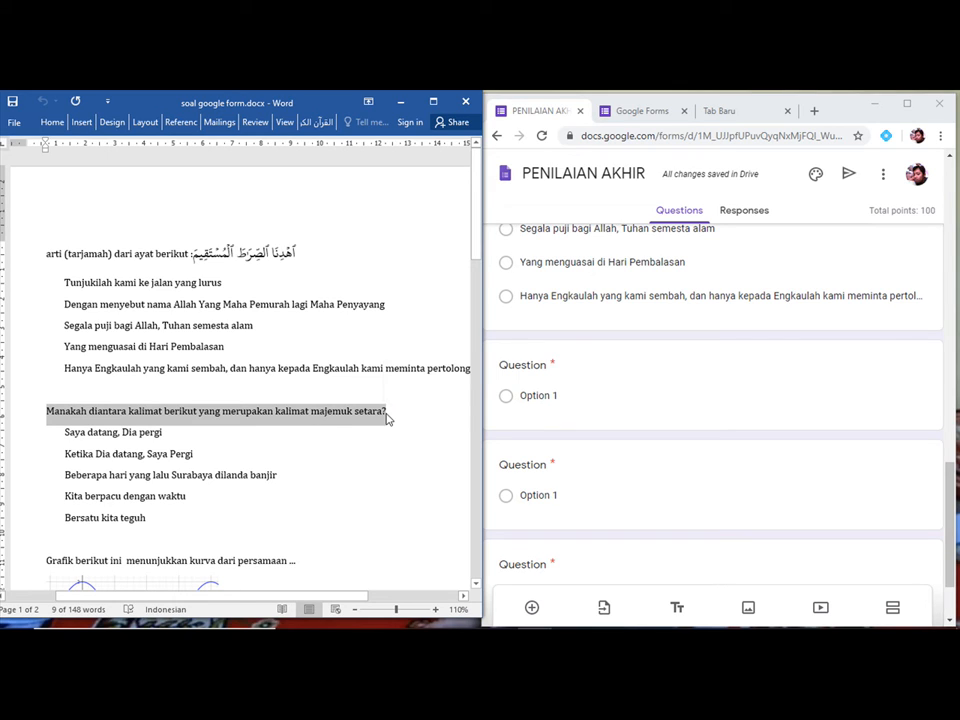
pyautogui.click(538, 369)
pyautogui.click(538, 369)
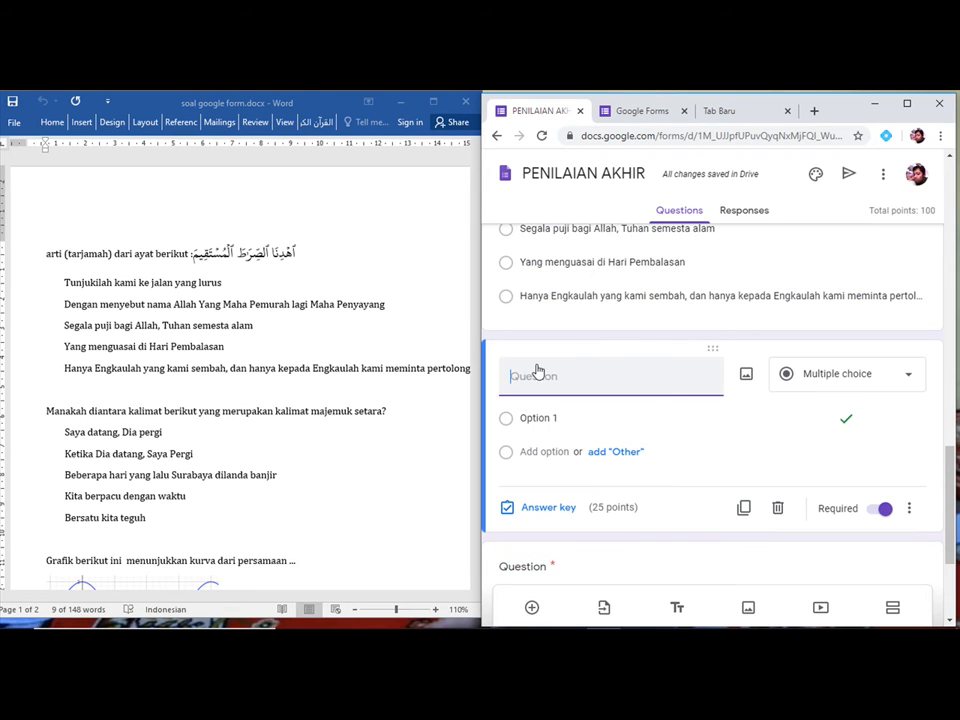
pyautogui.hotkey('ctrl', 'v')
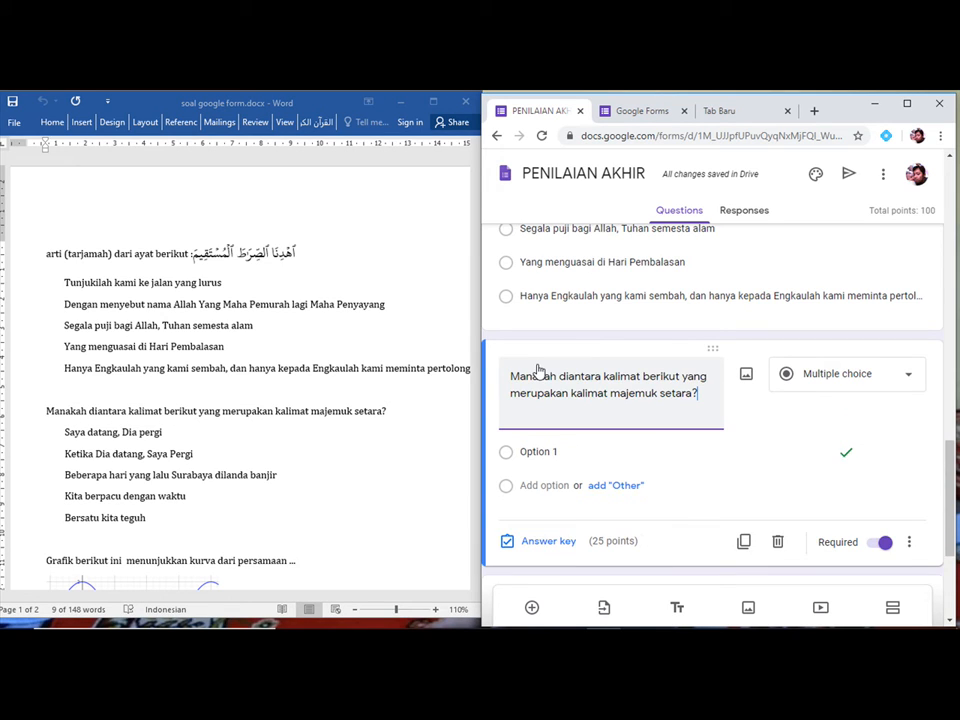
# - Copy the five answers from "Saya datang, Dia pergi" through "Bersatu kita teguh" into the second question's options
pyautogui.click(67, 432)
pyautogui.moveTo(67, 432); pyautogui.dragTo(145, 519)
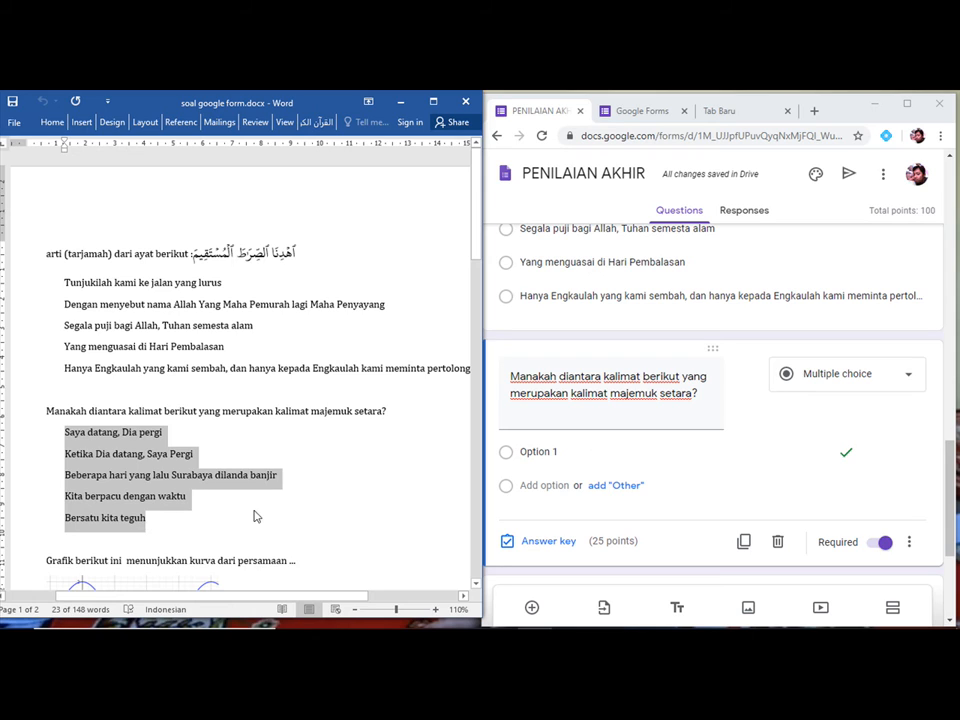
pyautogui.click(540, 452)
pyautogui.click(540, 452)
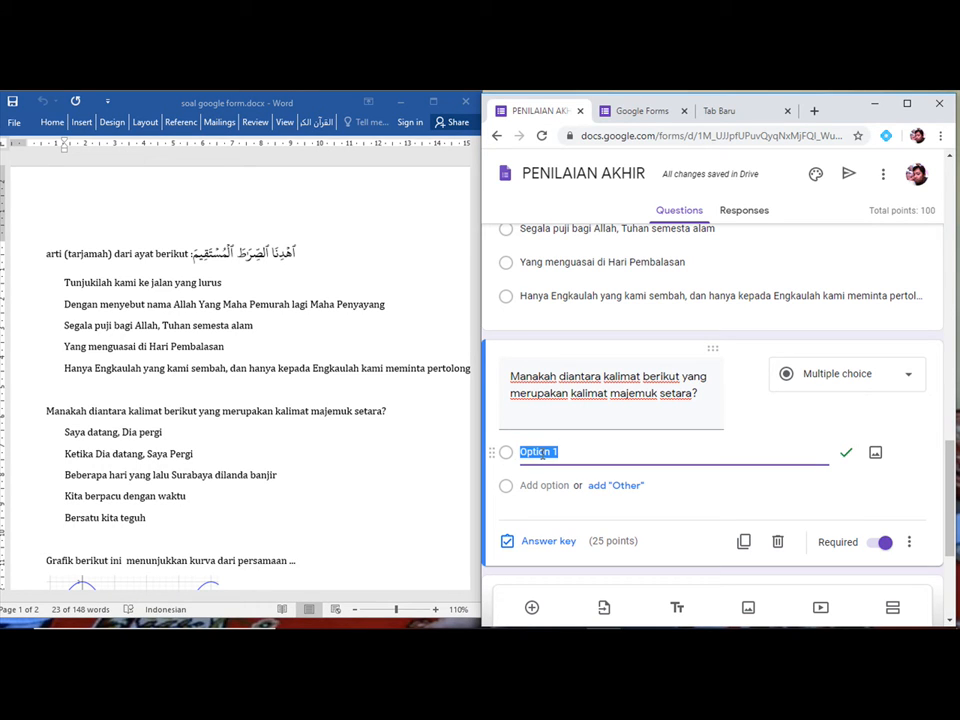
pyautogui.hotkey('ctrl', 'v')
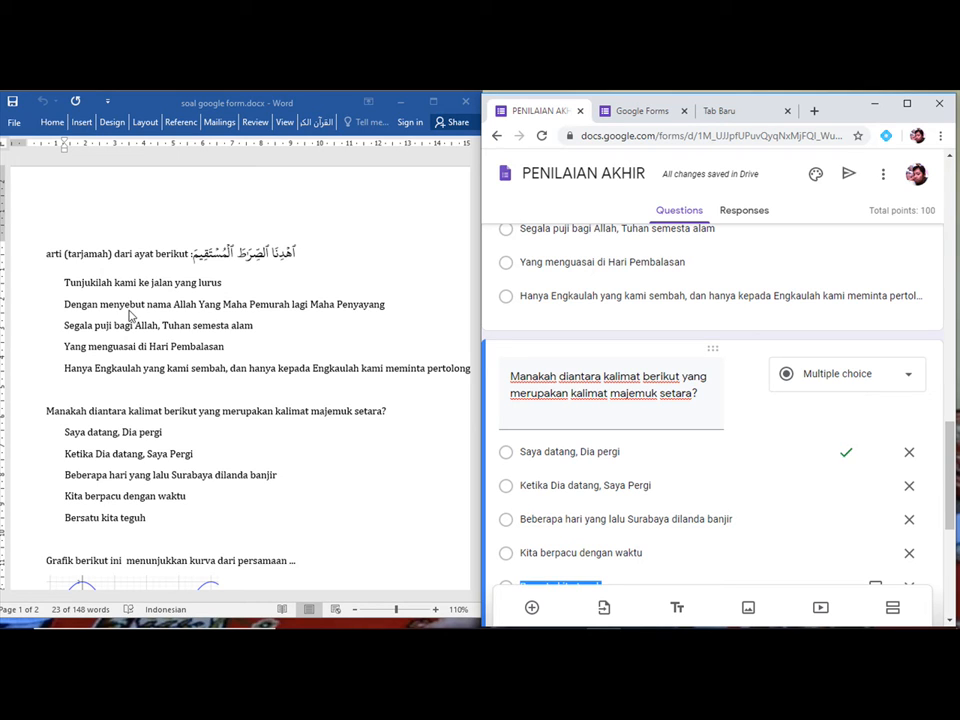
pyautogui.click(60, 288)
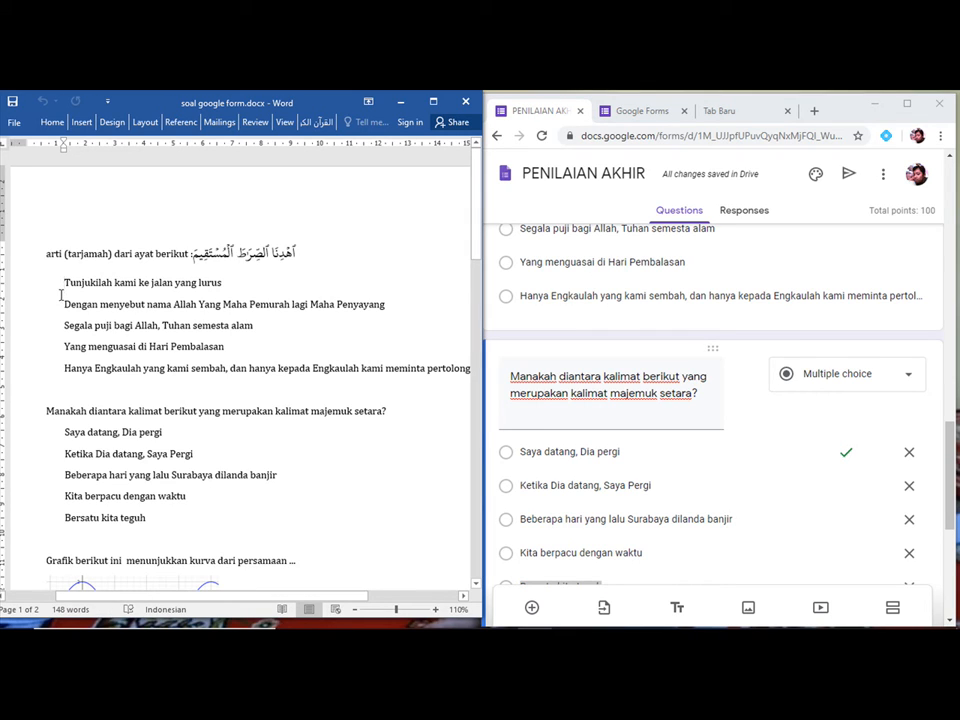
pyautogui.click(61, 298)
pyautogui.click(66, 345)
pyautogui.press('Down')
pyautogui.click(63, 283)
pyautogui.click(65, 305)
pyautogui.click(65, 325)
pyautogui.click(63, 347)
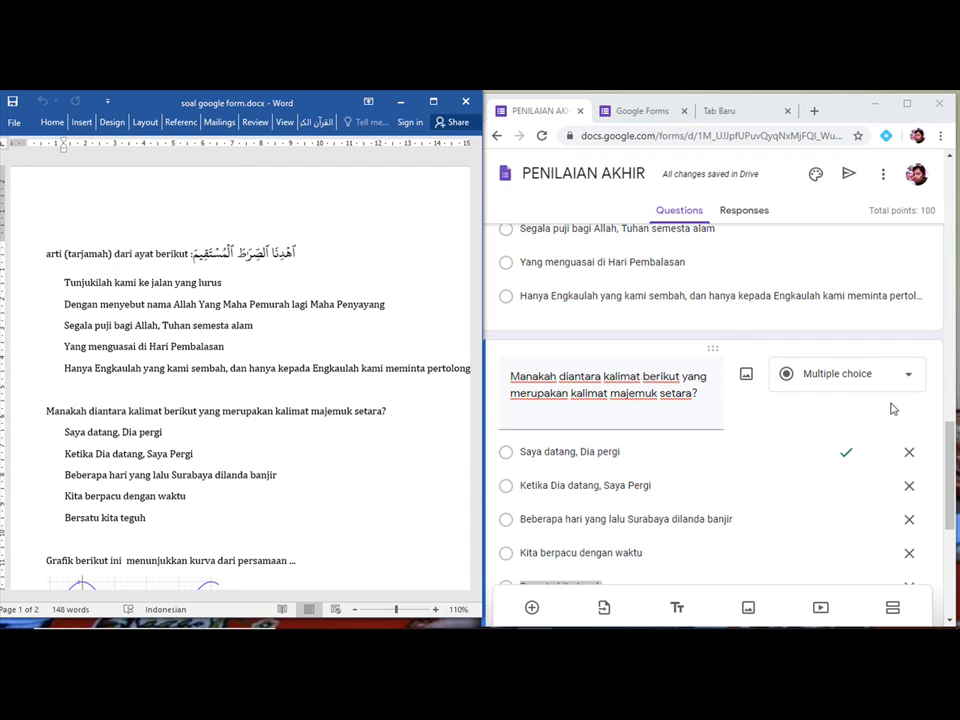
# - Copy the five answers from "Put it off" through "Move on" in the document into the options of the form's last blank question
pyautogui.click(953, 497)
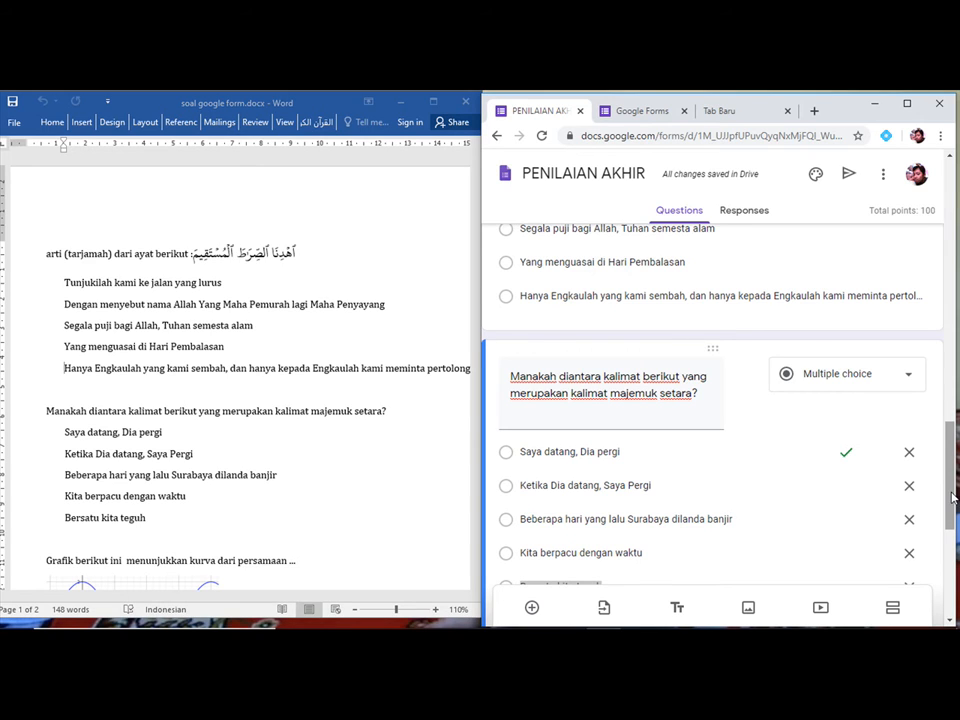
pyautogui.moveTo(953, 497); pyautogui.dragTo(955, 585)
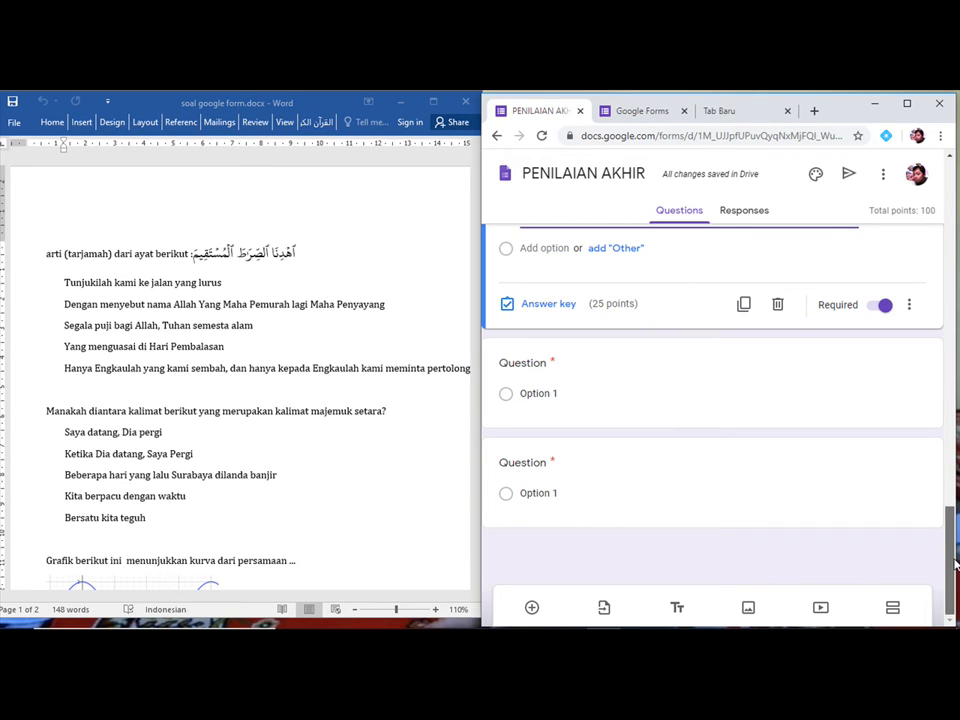
pyautogui.click(350, 480)
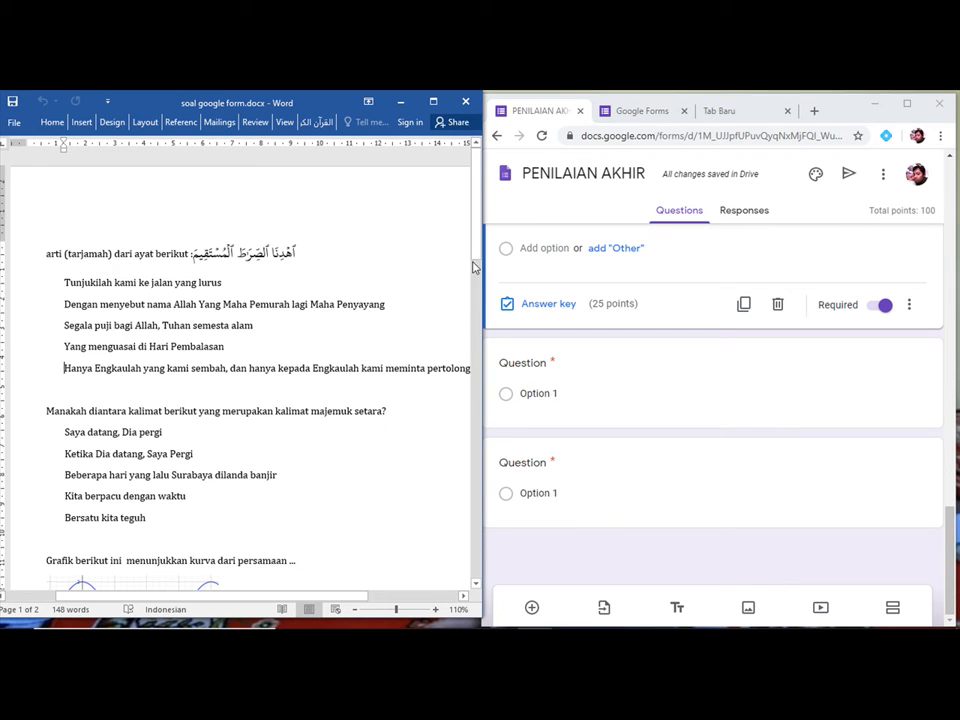
pyautogui.moveTo(475, 266); pyautogui.dragTo(471, 405)
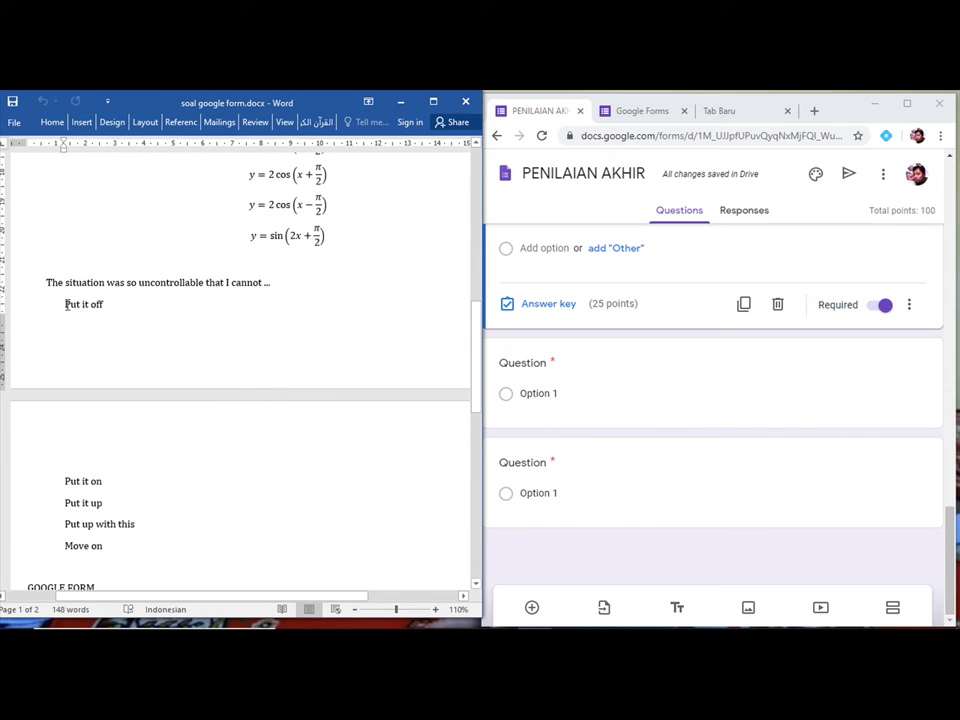
pyautogui.moveTo(71, 304); pyautogui.dragTo(104, 545)
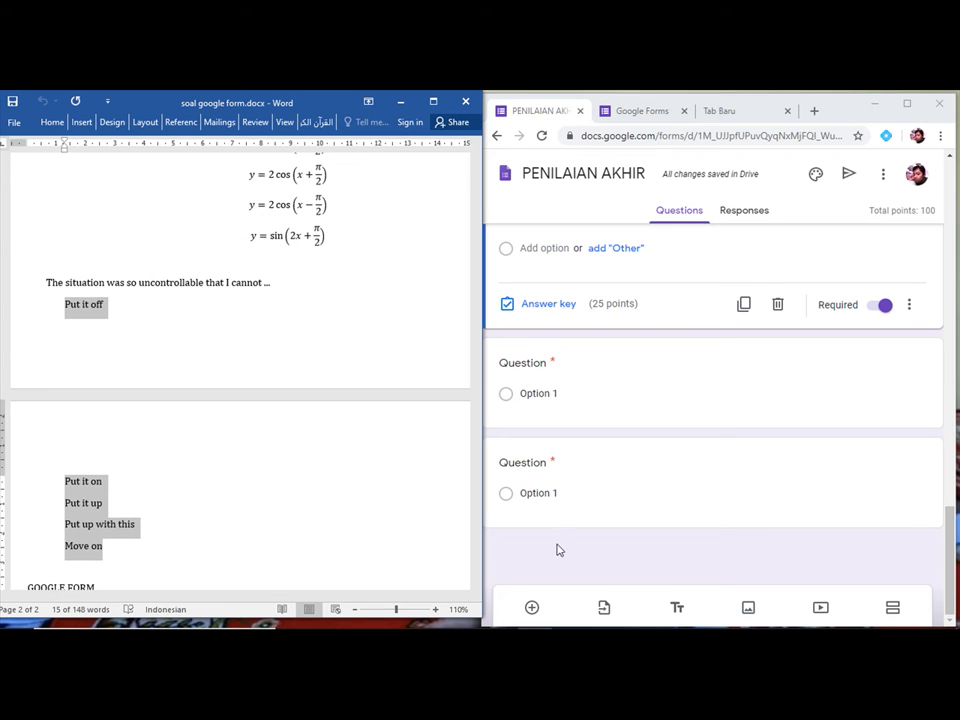
pyautogui.click(540, 495)
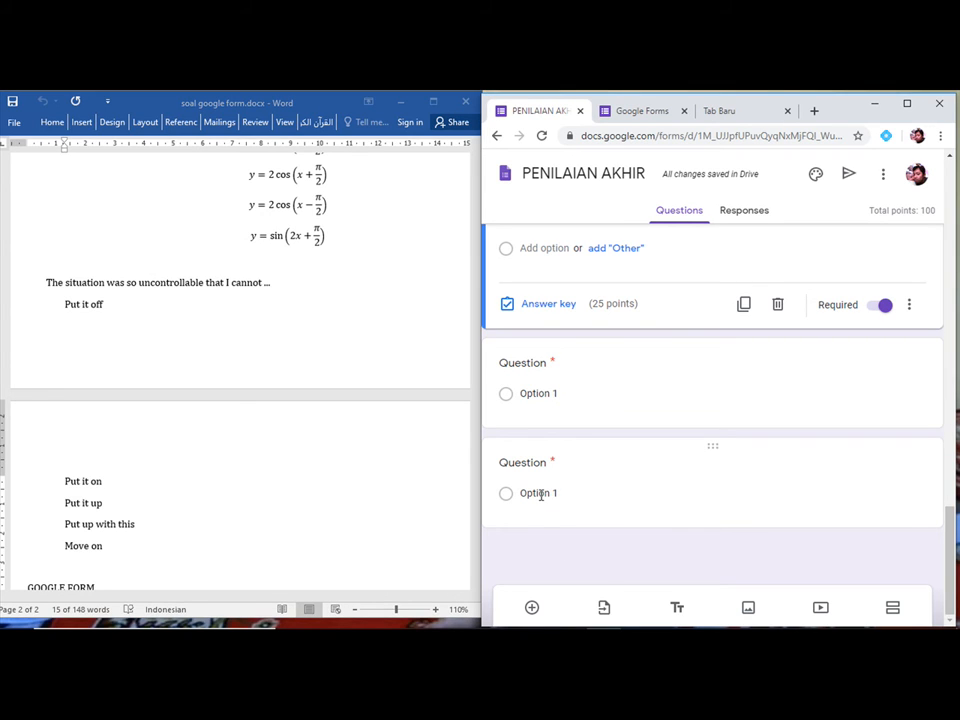
pyautogui.click(535, 500)
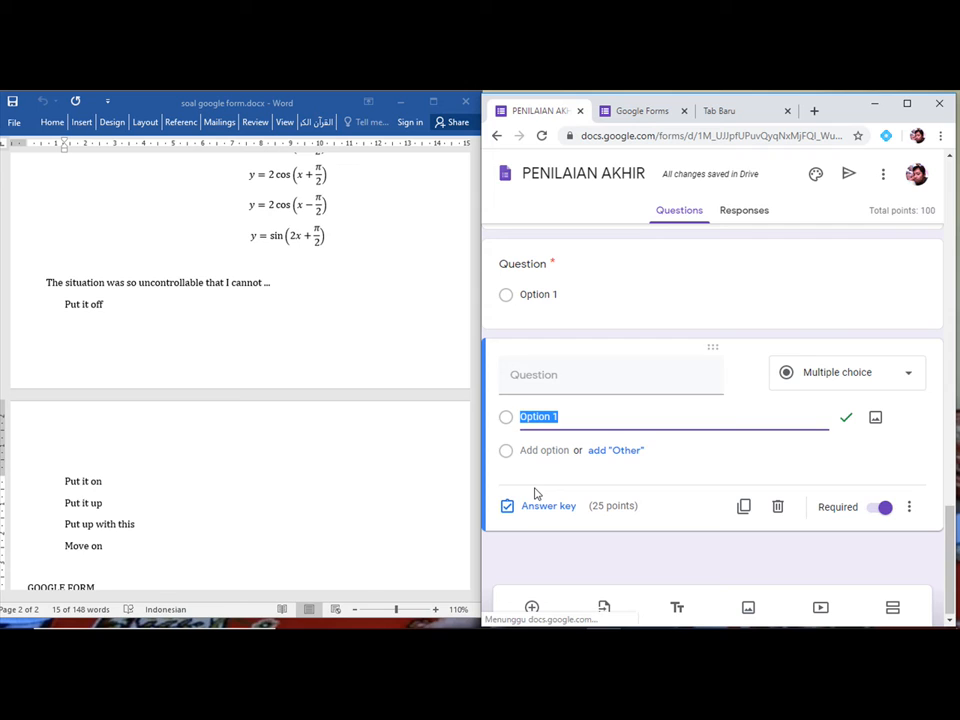
pyautogui.hotkey('ctrl', 'v')
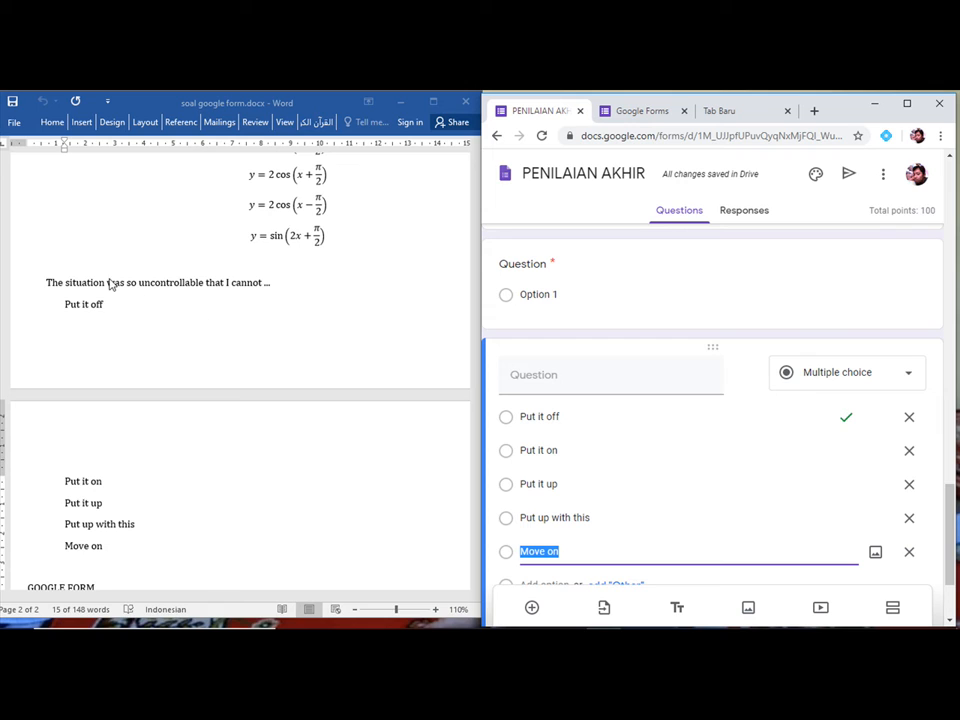
pyautogui.click(43, 297)
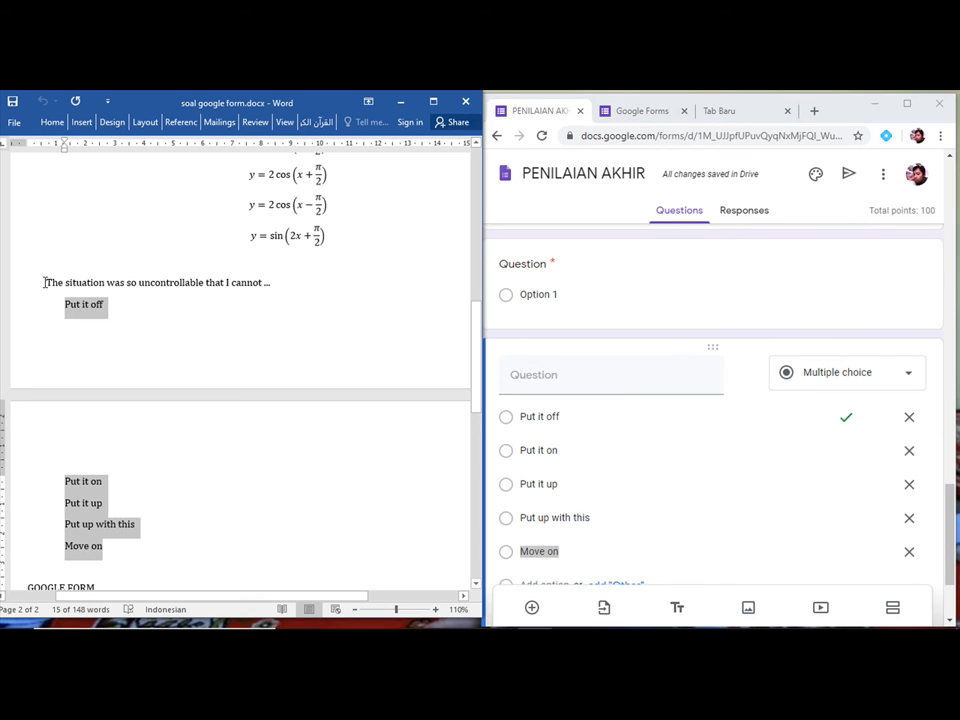
pyautogui.click(46, 282)
pyautogui.keyDown('shift'); pyautogui.click(291, 282); pyautogui.keyUp('shift')
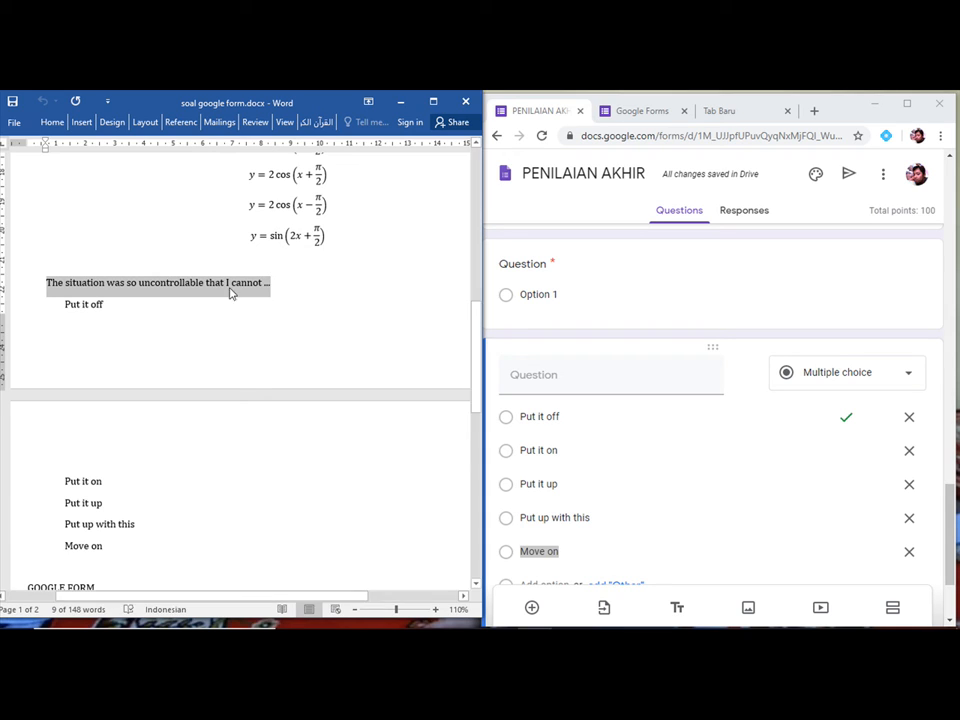
pyautogui.click(174, 210)
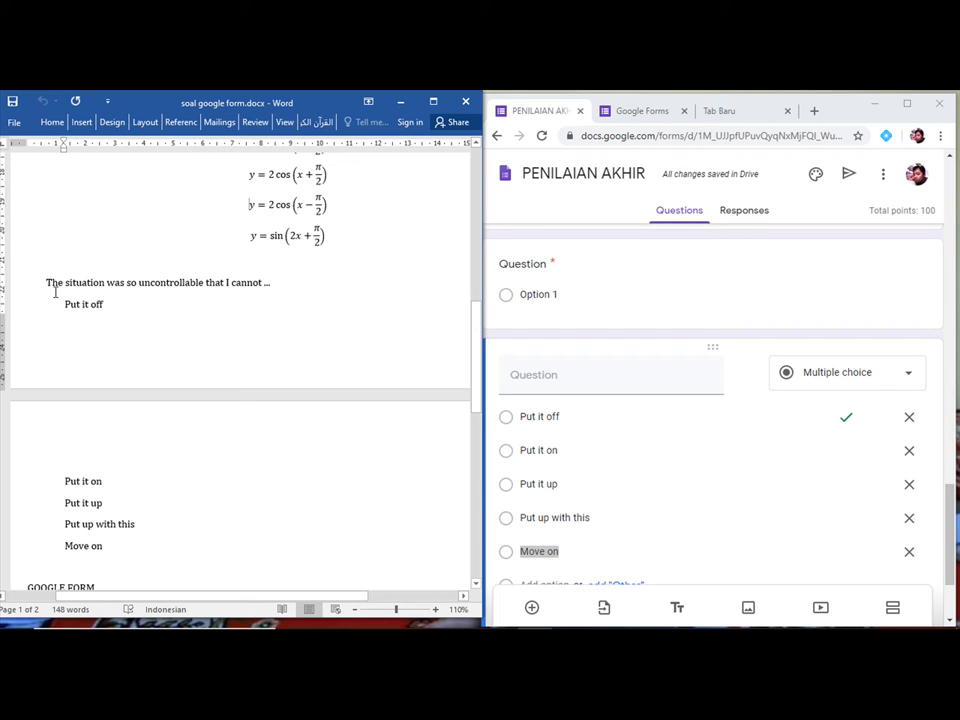
# - Copy "The situation was so uncontrollable that I cannot ..." from the document into the title of the form's last question
pyautogui.moveTo(47, 283); pyautogui.dragTo(271, 284)
pyautogui.hotkey('ctrl', 'c')
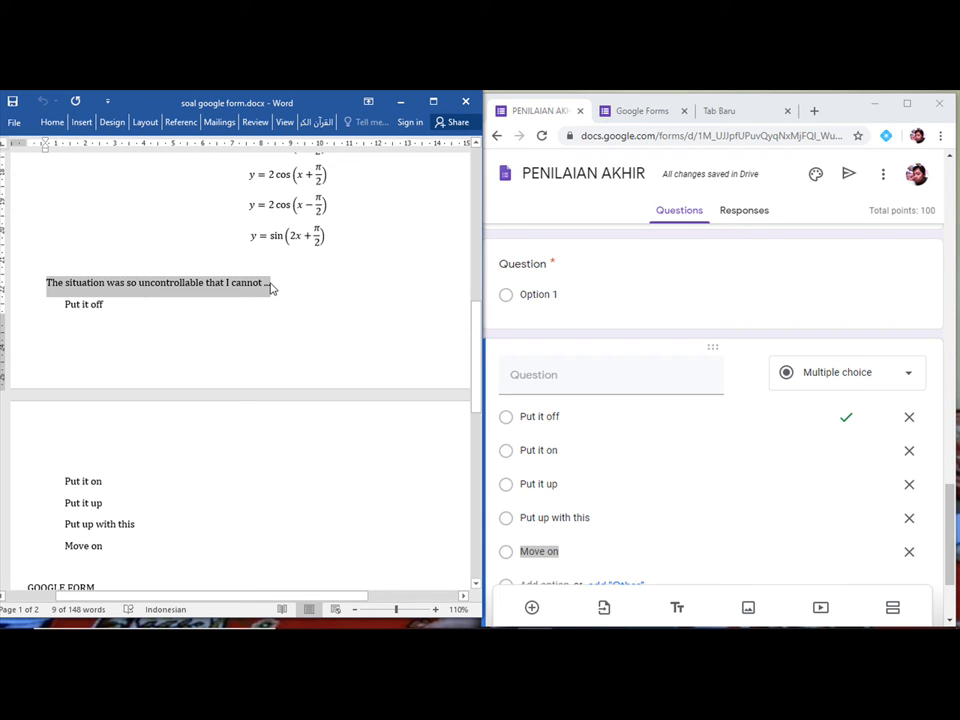
pyautogui.click(517, 376)
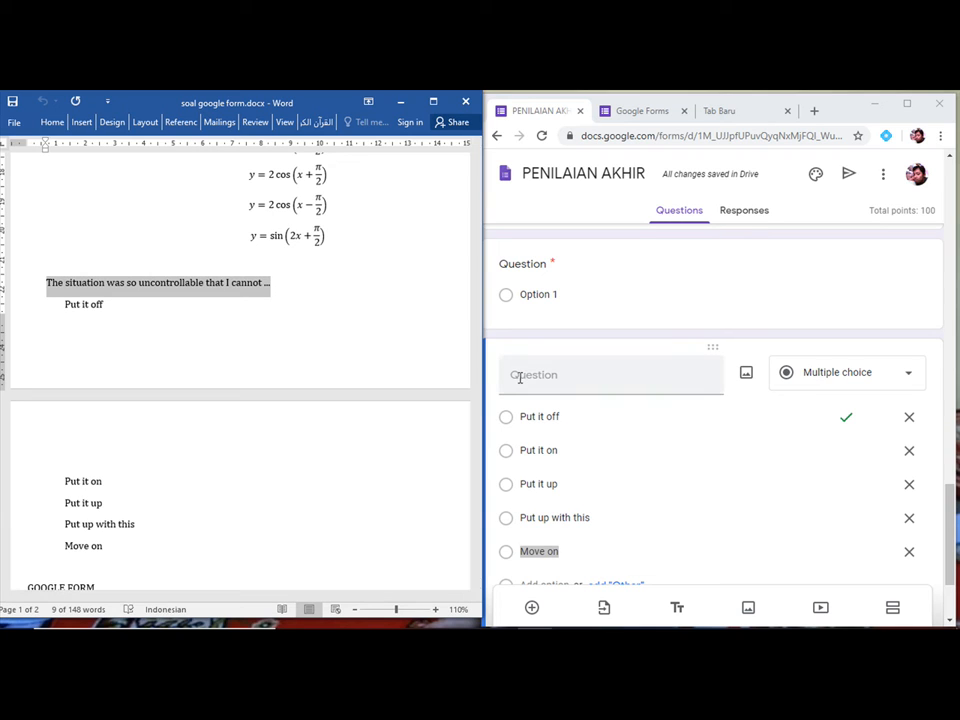
pyautogui.click(519, 377)
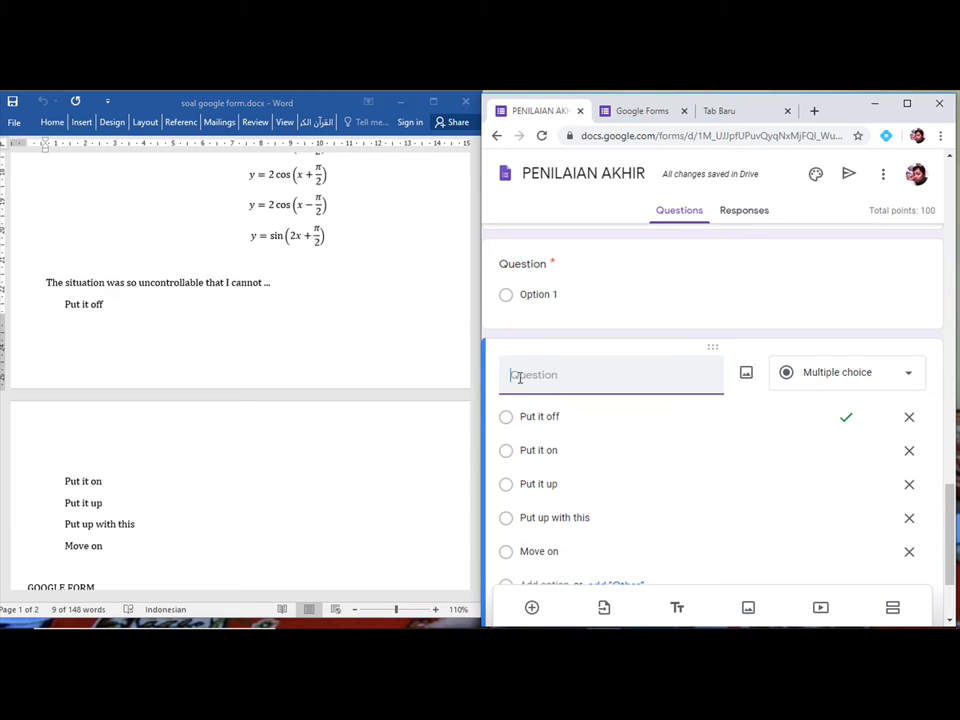
pyautogui.hotkey('ctrl', 'v')
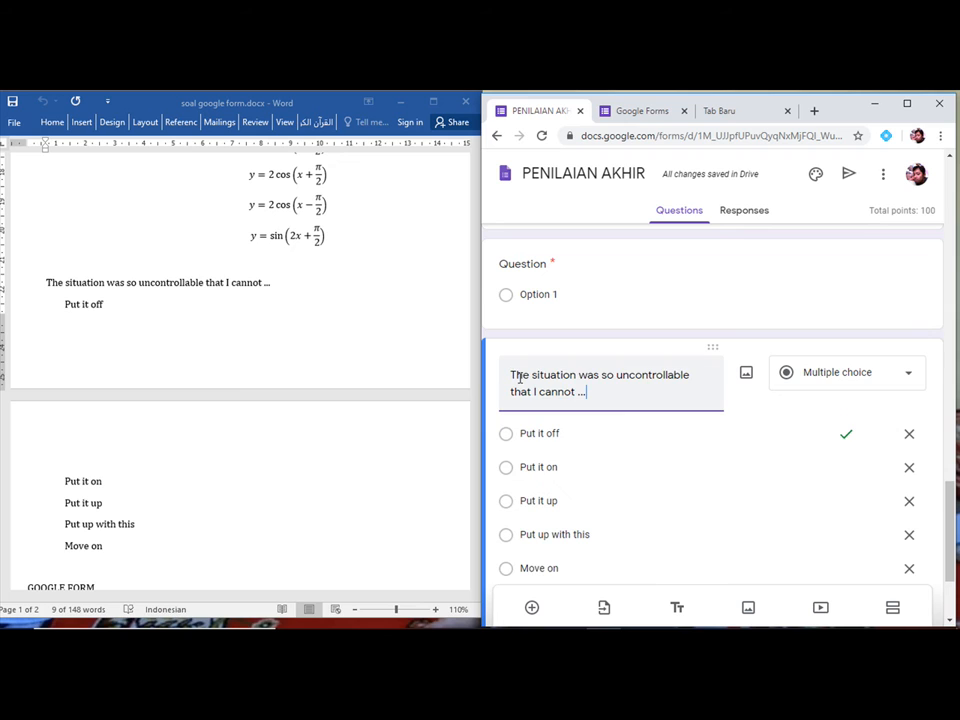
# - Copy the answers "Put it off" through "Move on" from the document again and paste them over the last question's first option
pyautogui.click(65, 306)
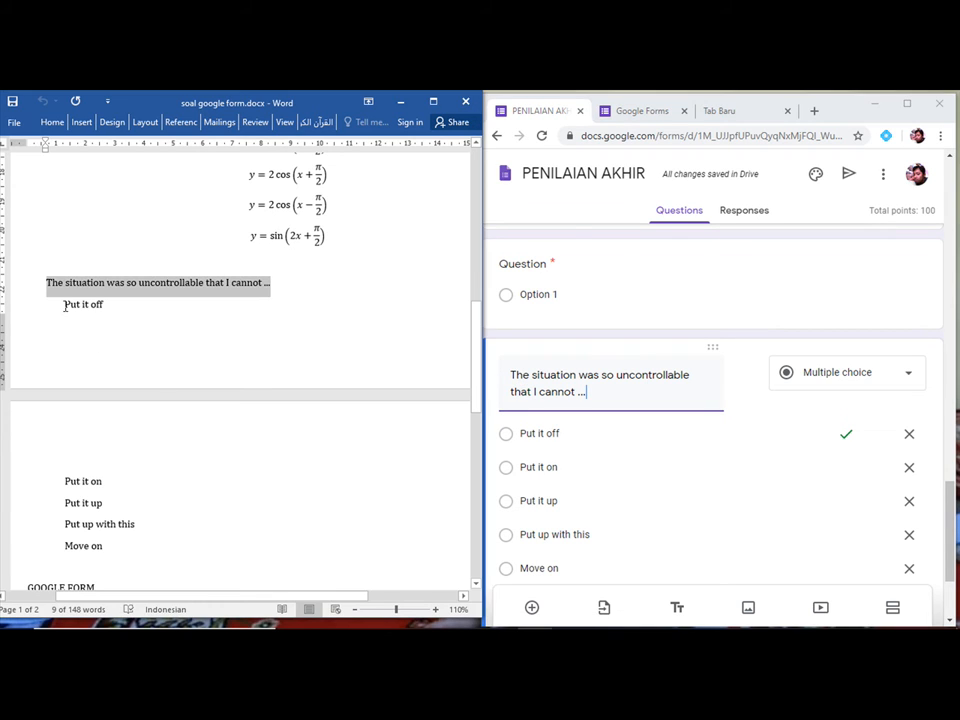
pyautogui.moveTo(64, 306); pyautogui.dragTo(106, 545)
pyautogui.hotkey('ctrl', 'c')
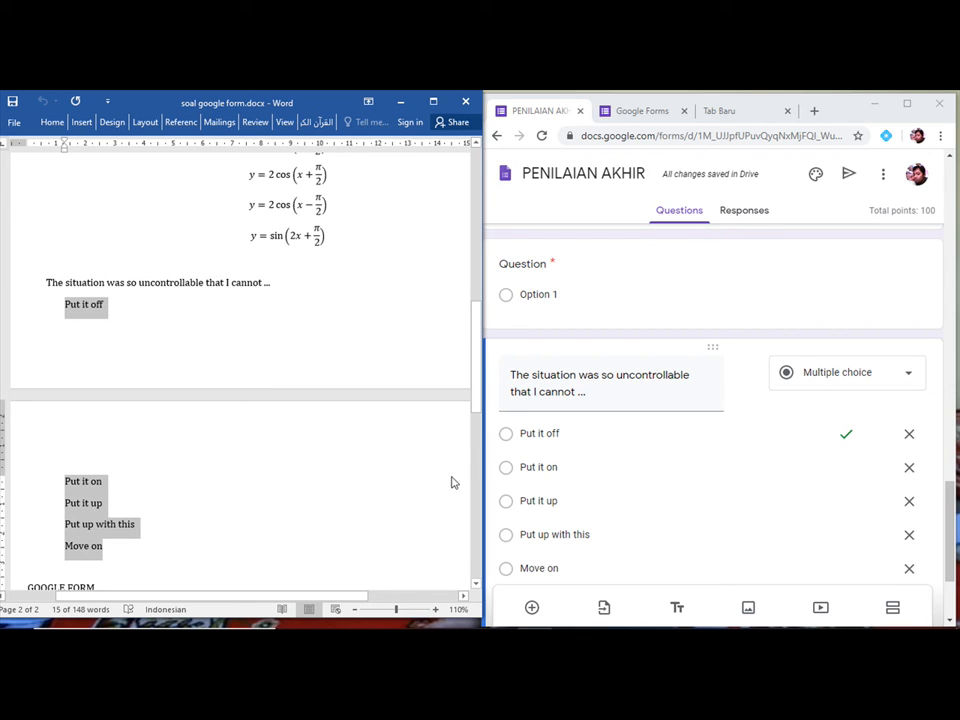
pyautogui.click(545, 435)
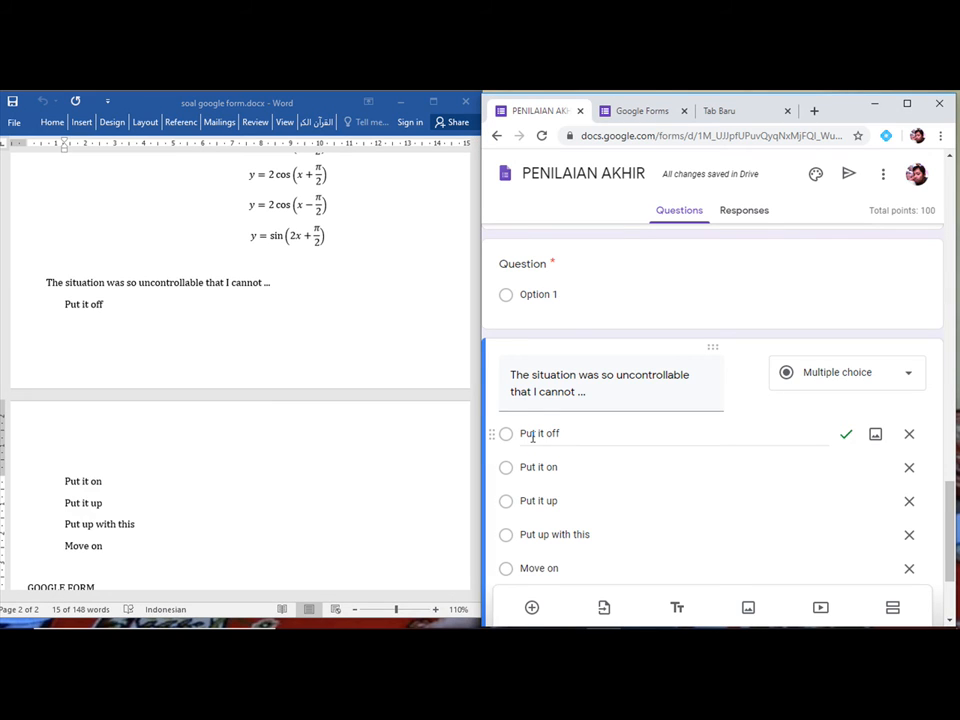
pyautogui.hotkey('ctrl', 'a')
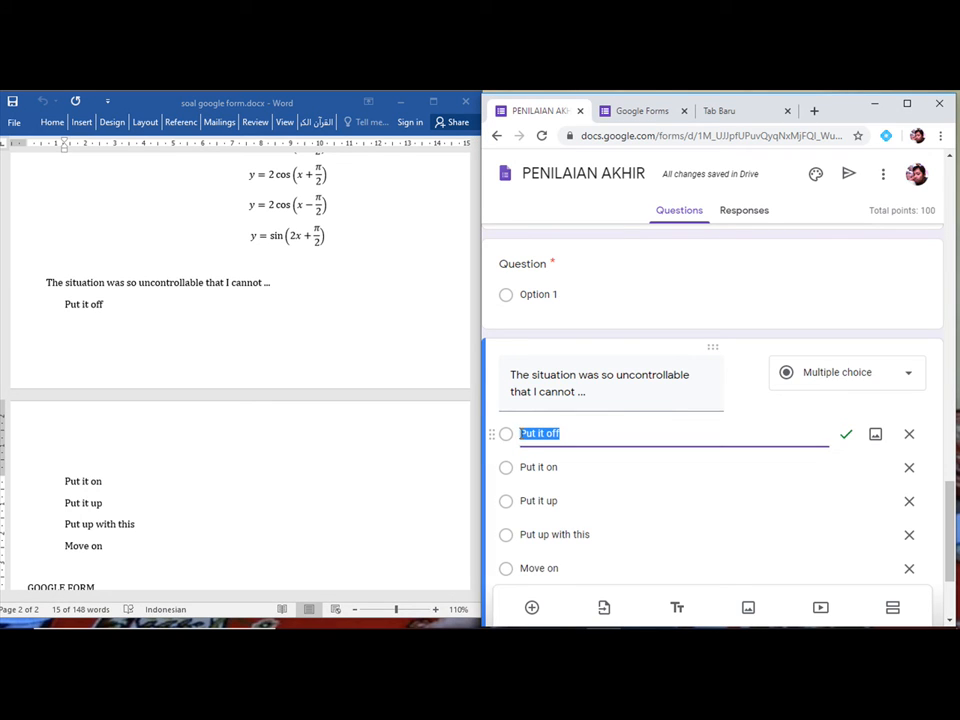
pyautogui.hotkey('ctrl', 'v')
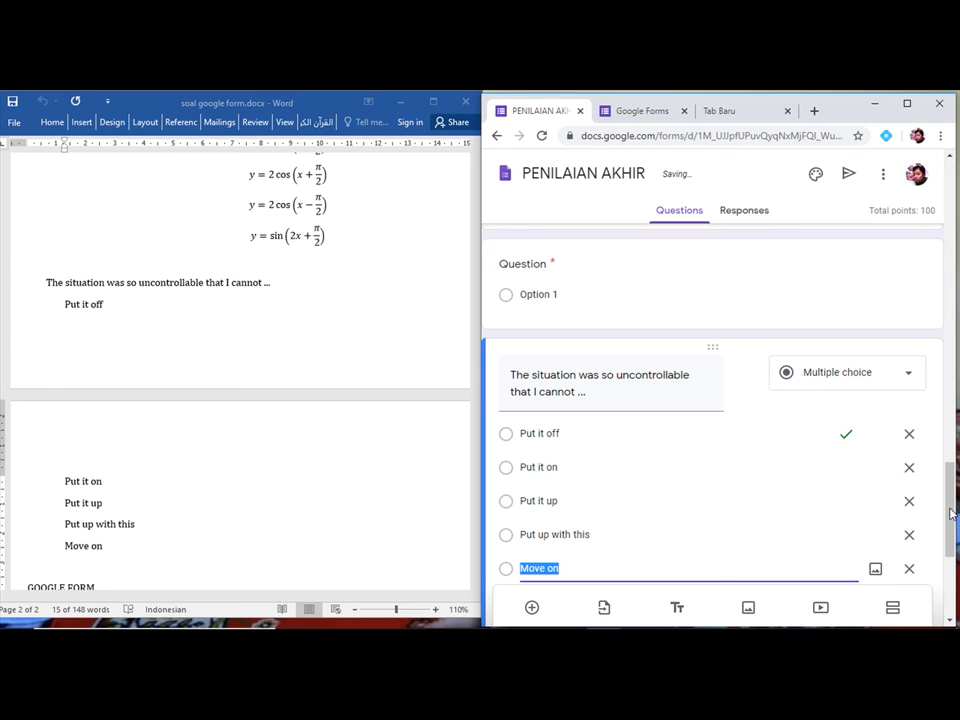
# - Remove the four duplicate options "Put it on" through "Move on" that follow the fifth option of the last question
pyautogui.scroll(-4, 953, 550)
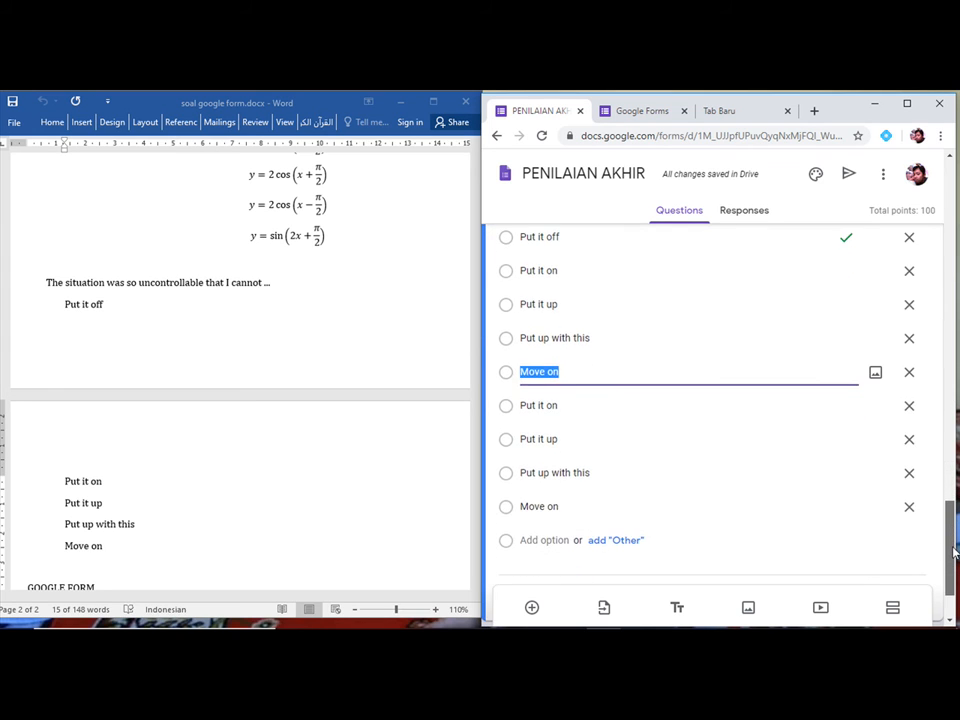
pyautogui.moveTo(955, 552); pyautogui.dragTo(954, 545)
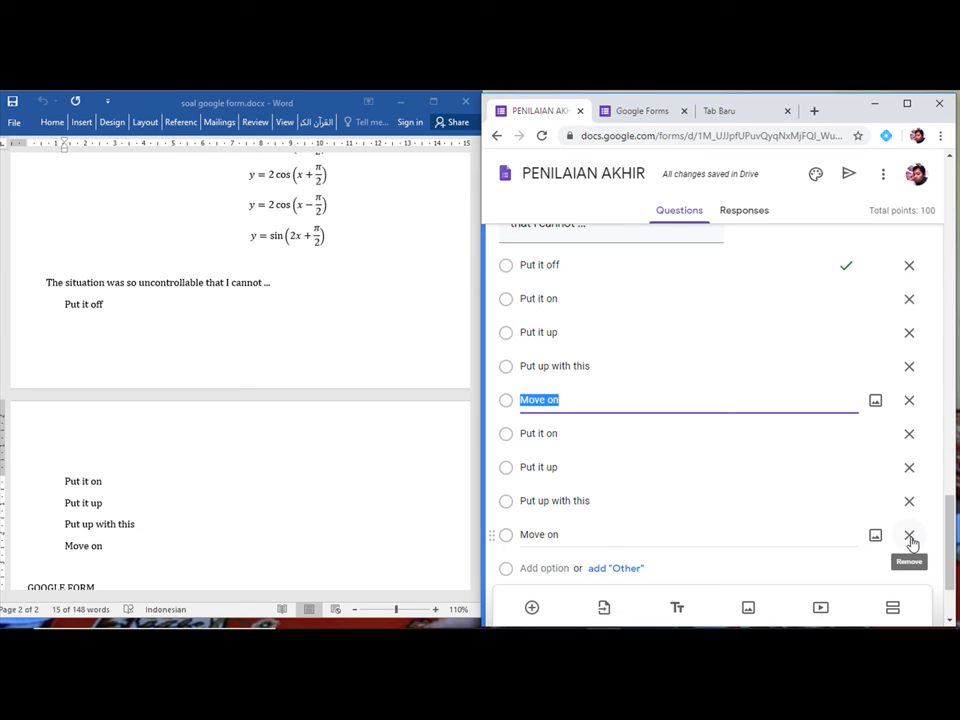
pyautogui.click(909, 537)
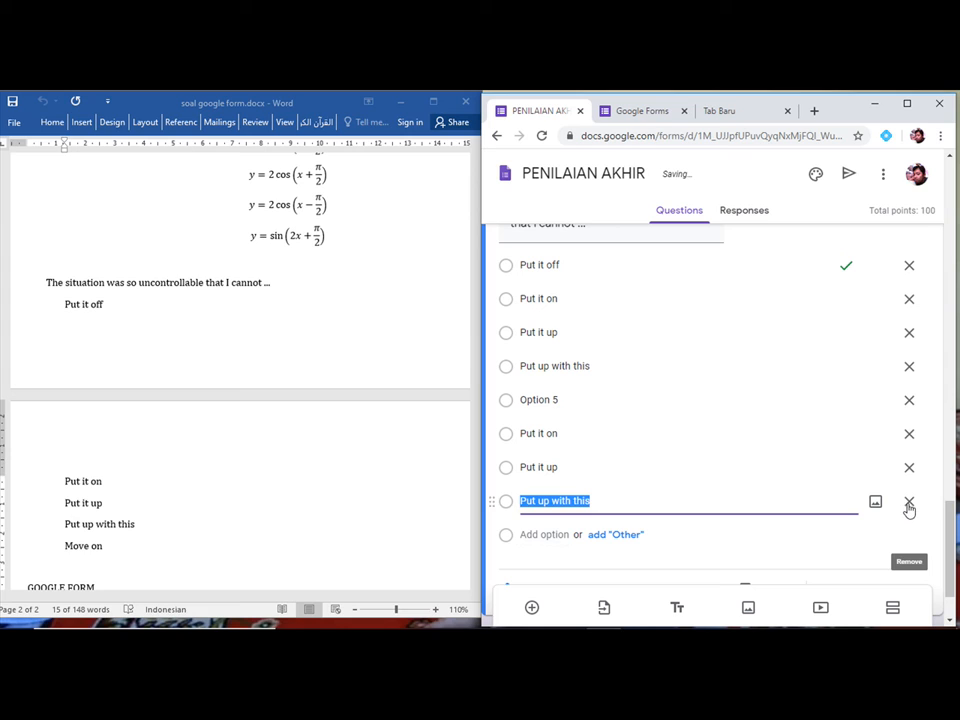
pyautogui.click(909, 501)
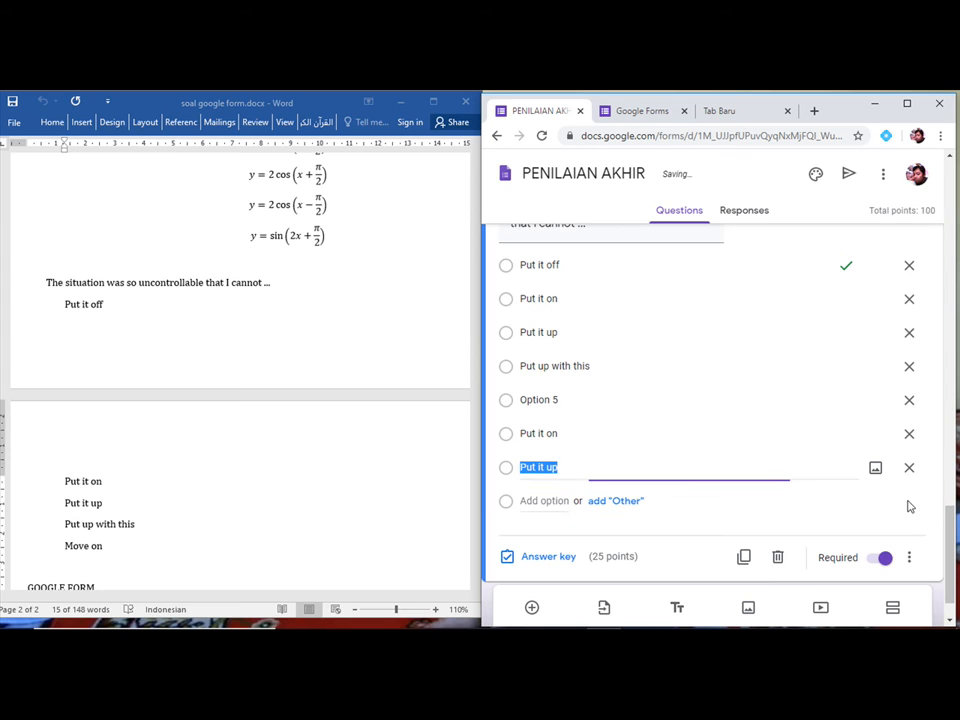
pyautogui.press('BackSpace')
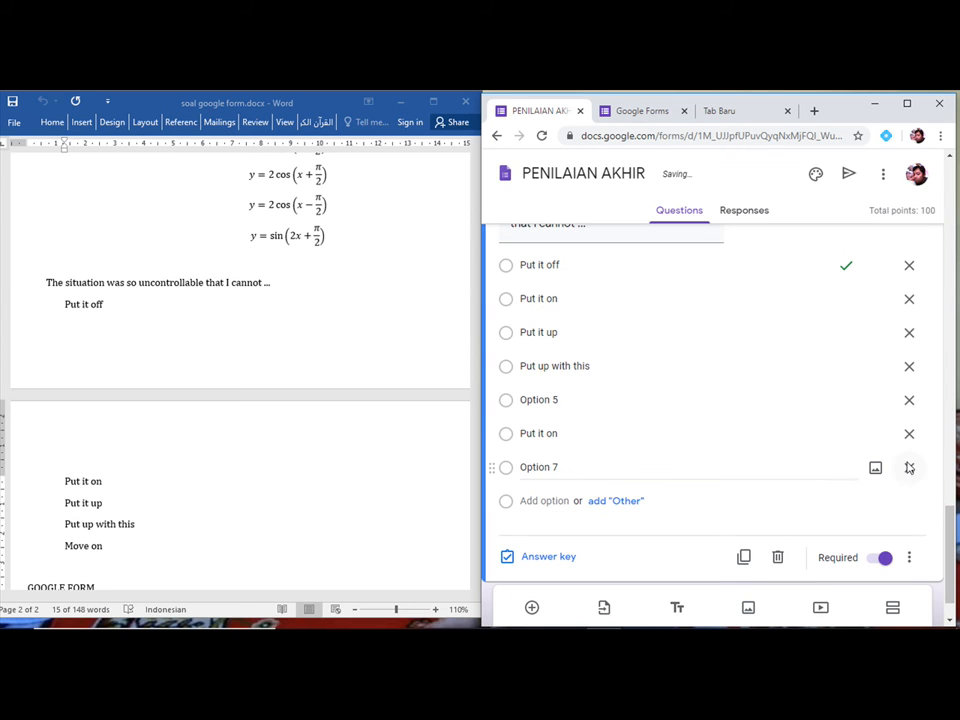
pyautogui.click(909, 467)
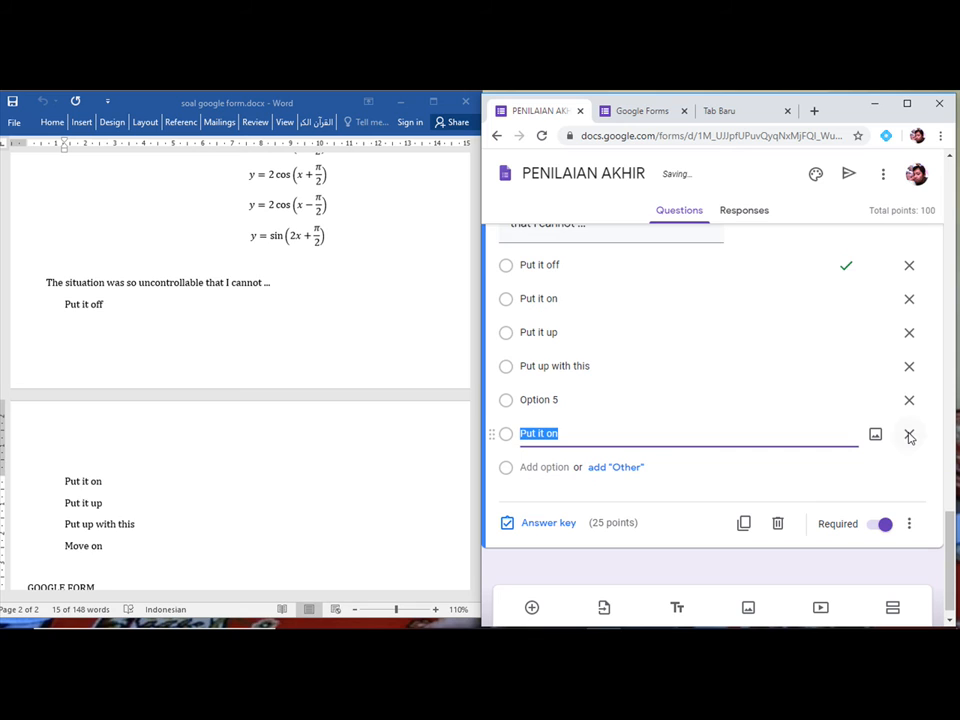
pyautogui.click(909, 434)
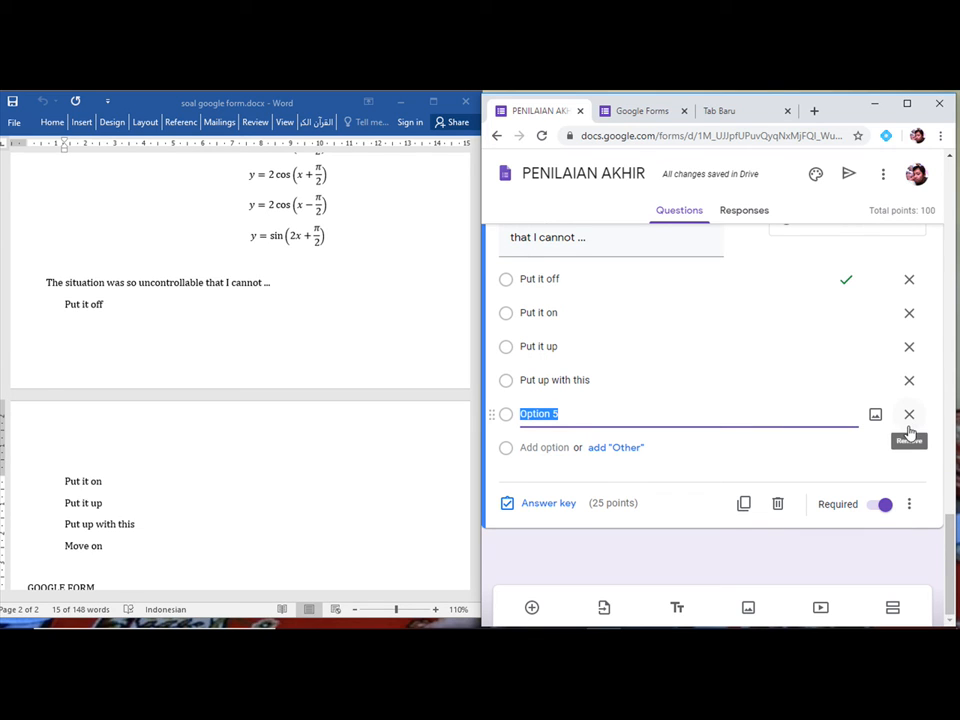
# - Replace the text of the last question's fifth option with "Move on" copied from the document
pyautogui.click(66, 556)
pyautogui.click(67, 551)
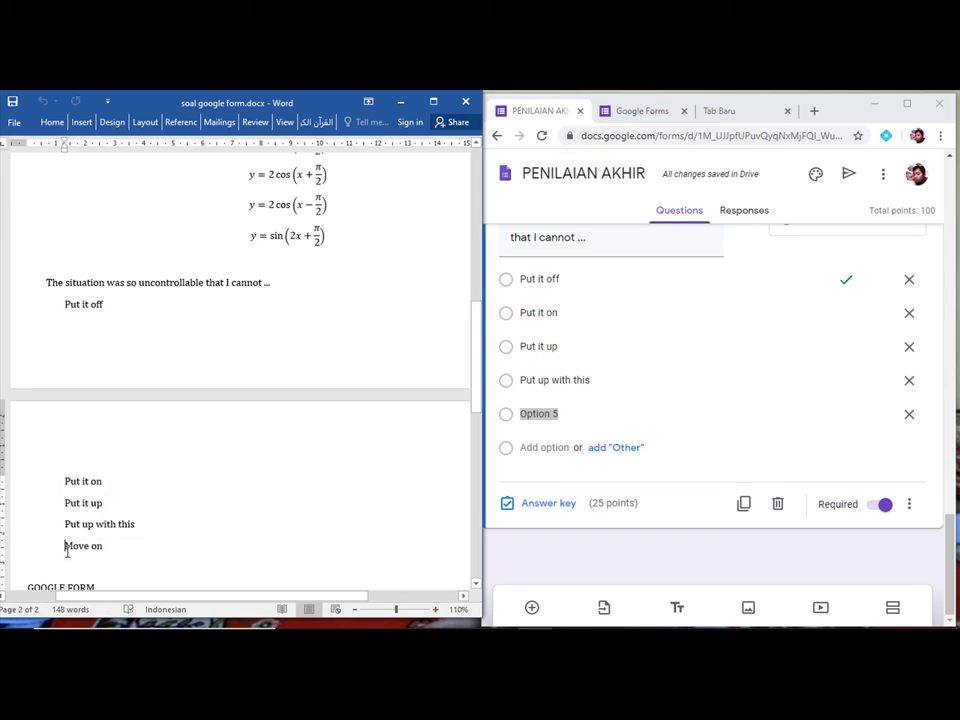
pyautogui.moveTo(66, 546); pyautogui.dragTo(103, 549)
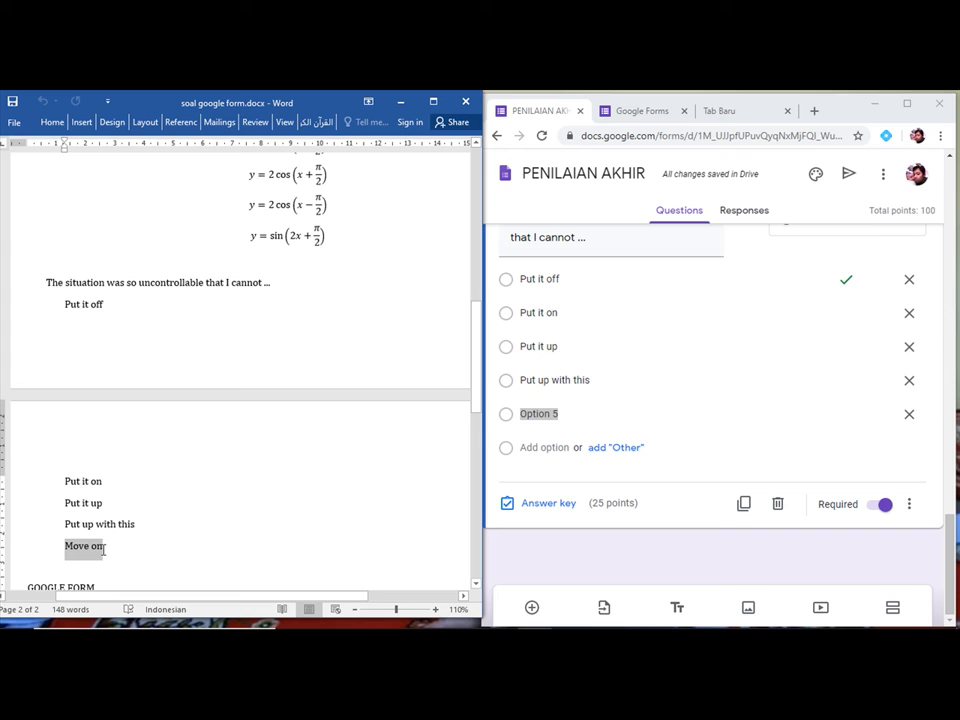
pyautogui.hotkey('ctrl', 'c')
pyautogui.click(548, 418)
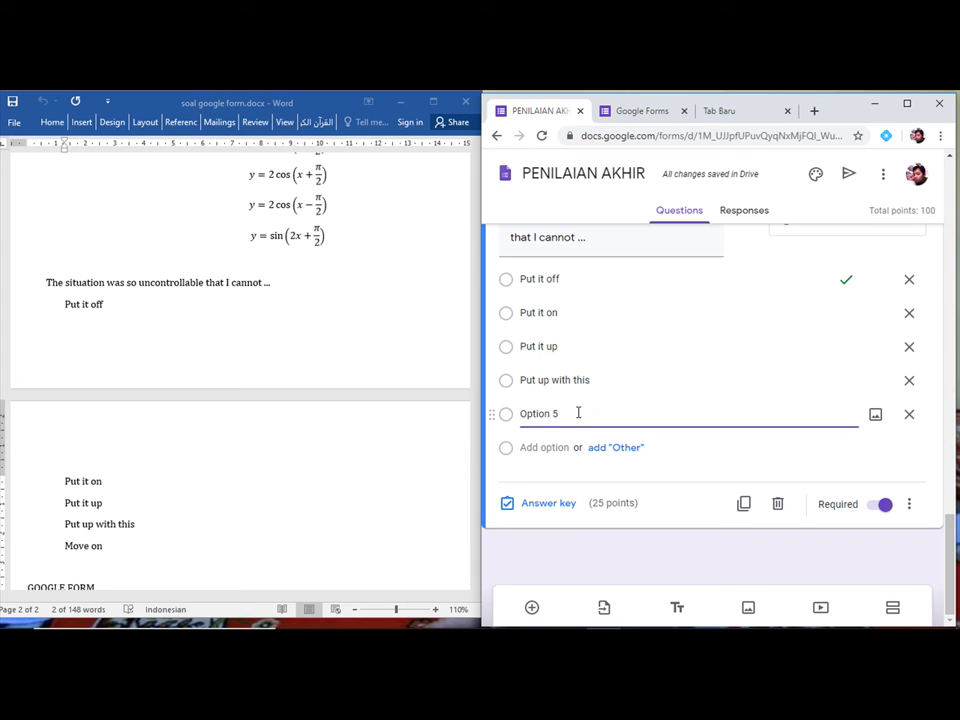
pyautogui.moveTo(578, 413); pyautogui.dragTo(517, 418)
pyautogui.hotkey('ctrl', 'v')
# - Copy "Grafik berikut ini menunjukkan kurva dari persamaan ..." from the document into the title of the remaining blank question
pyautogui.moveTo(950, 606); pyautogui.dragTo(950, 553)
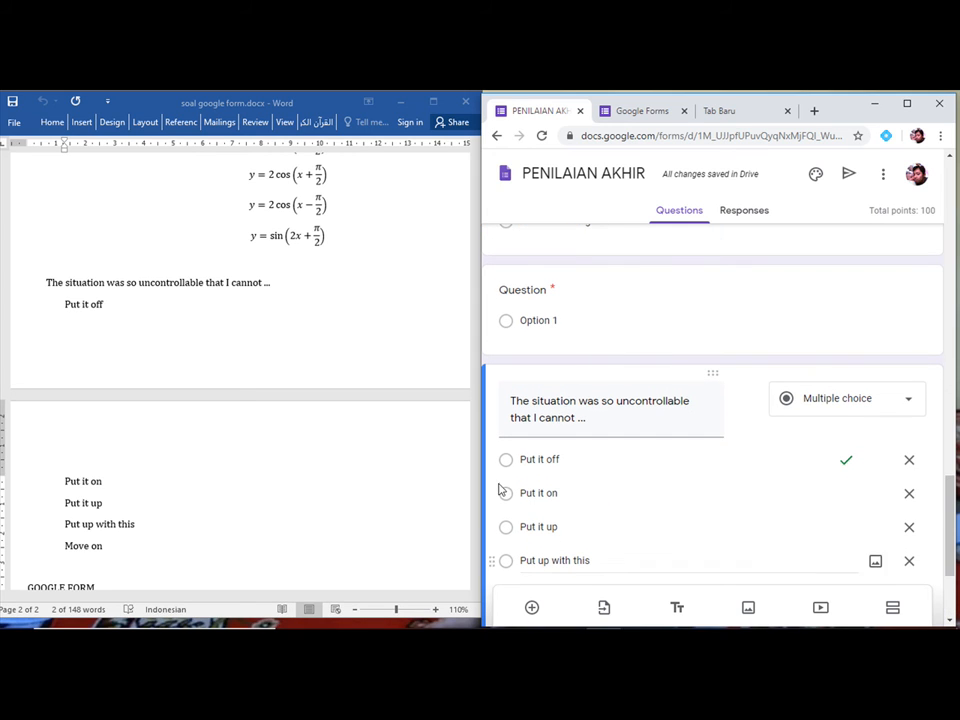
pyautogui.click(422, 482)
pyautogui.moveTo(476, 402); pyautogui.dragTo(470, 322)
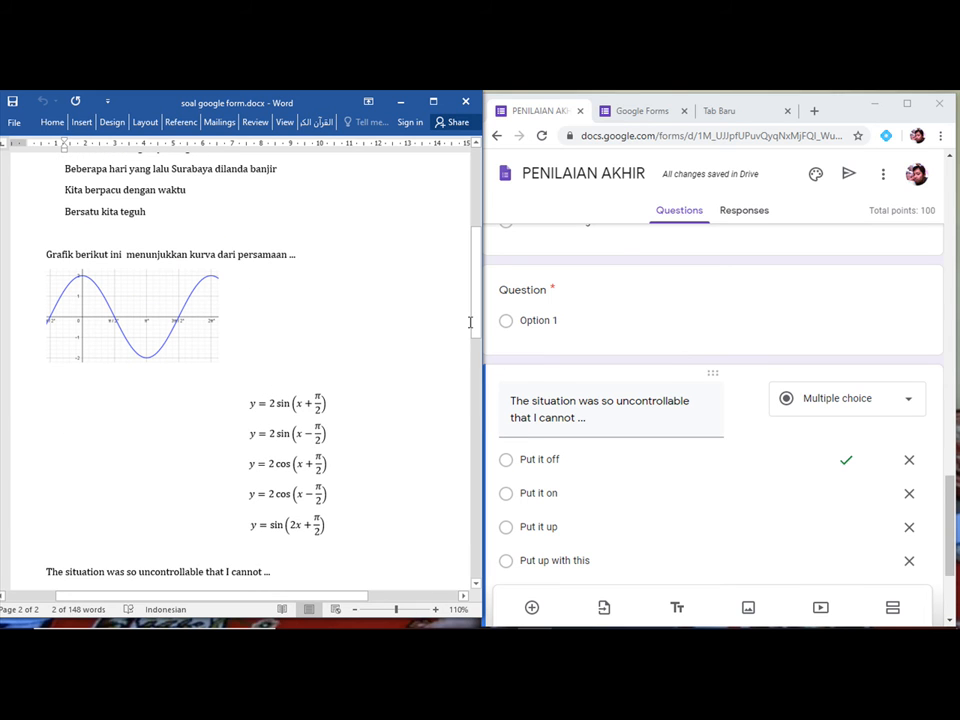
pyautogui.click(193, 312)
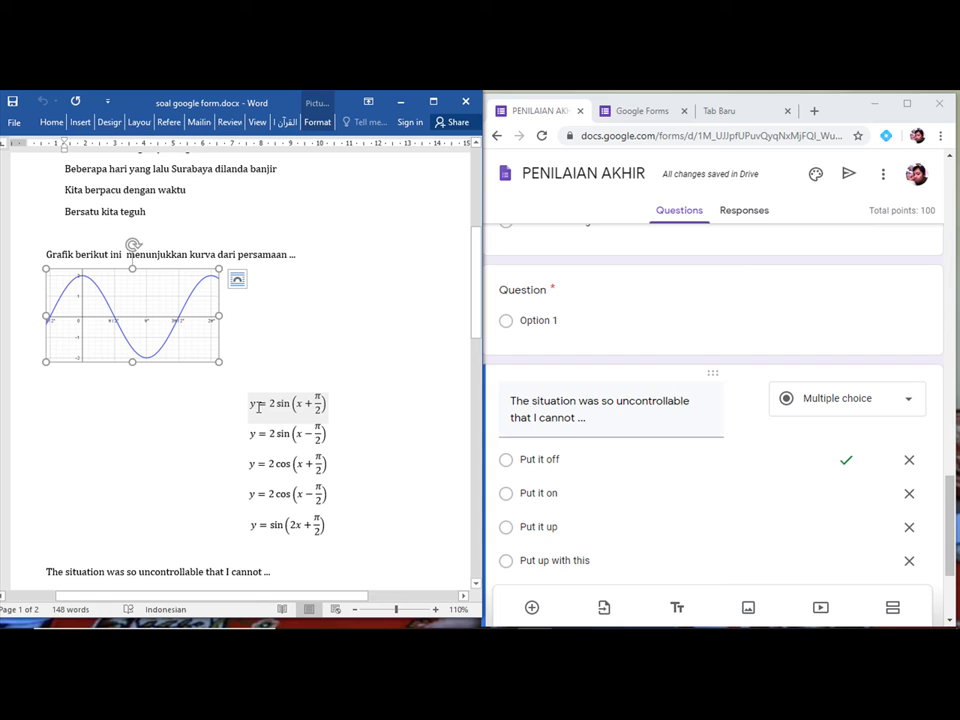
pyautogui.click(258, 406)
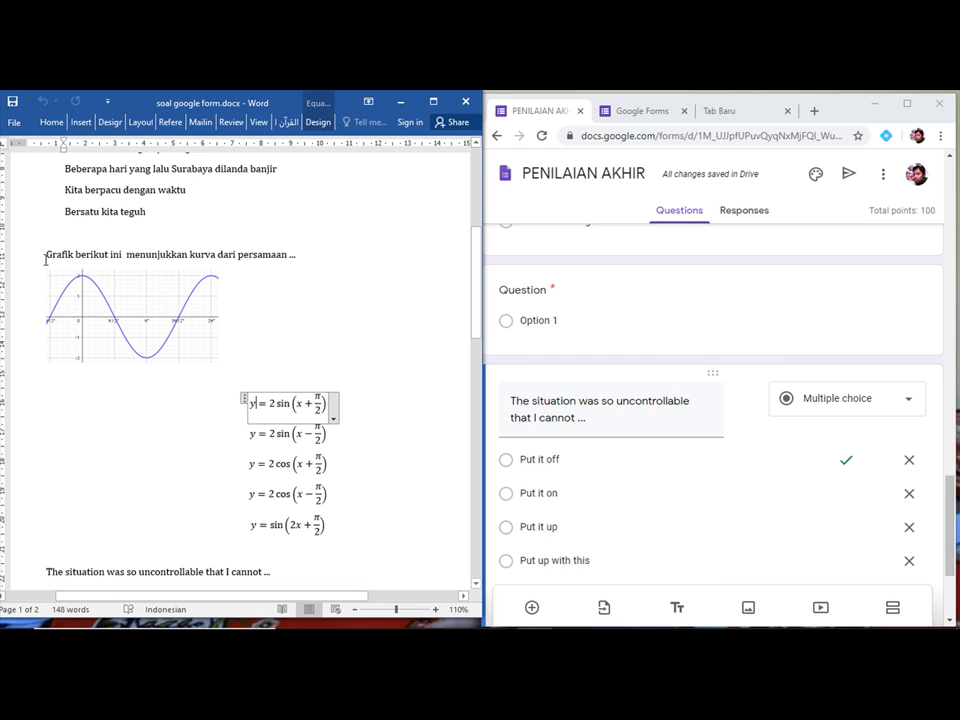
pyautogui.moveTo(45, 258); pyautogui.dragTo(296, 257)
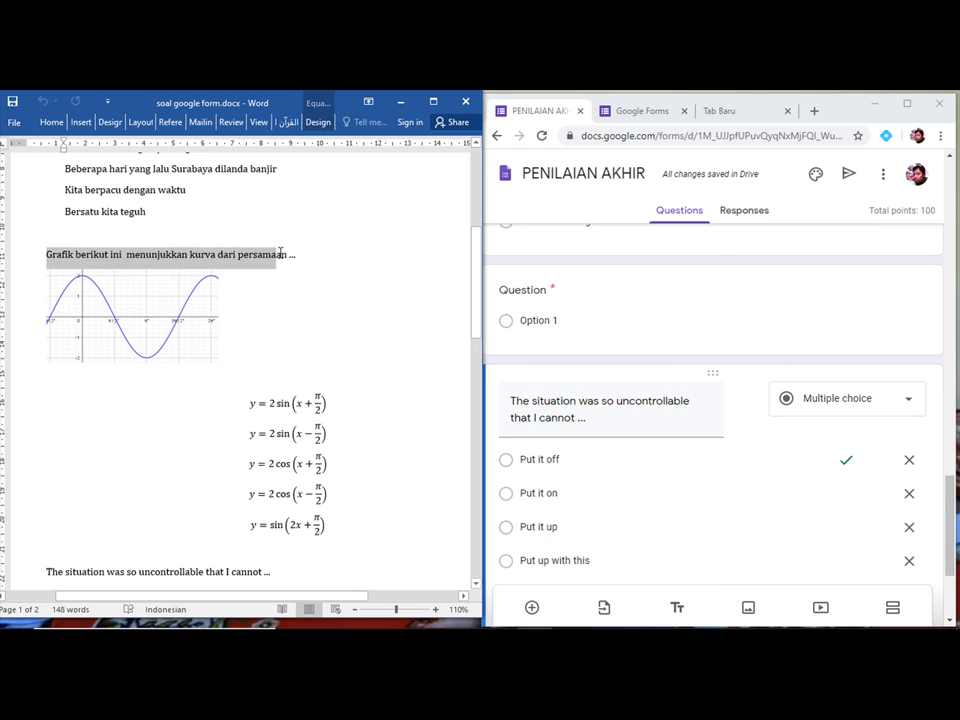
pyautogui.click(199, 306)
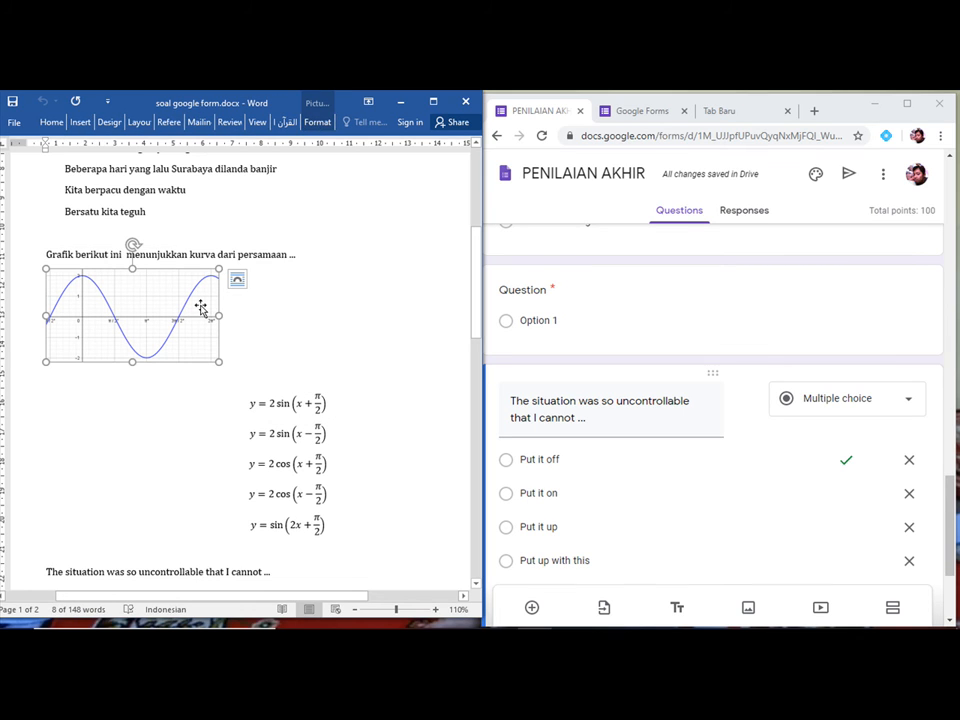
pyautogui.moveTo(45, 254); pyautogui.dragTo(296, 259)
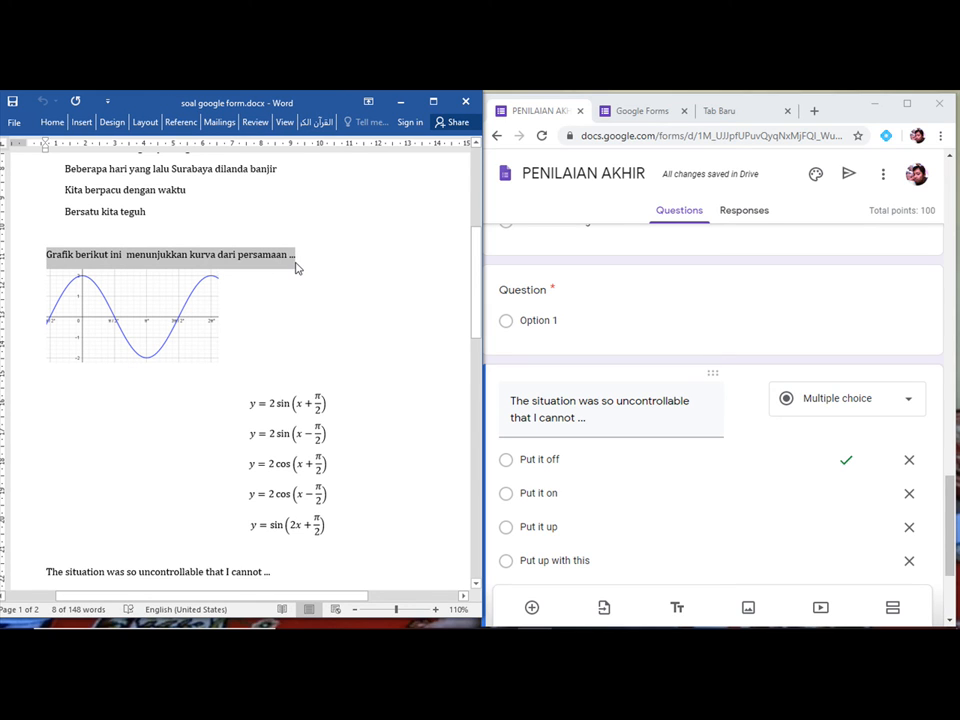
pyautogui.click(507, 301)
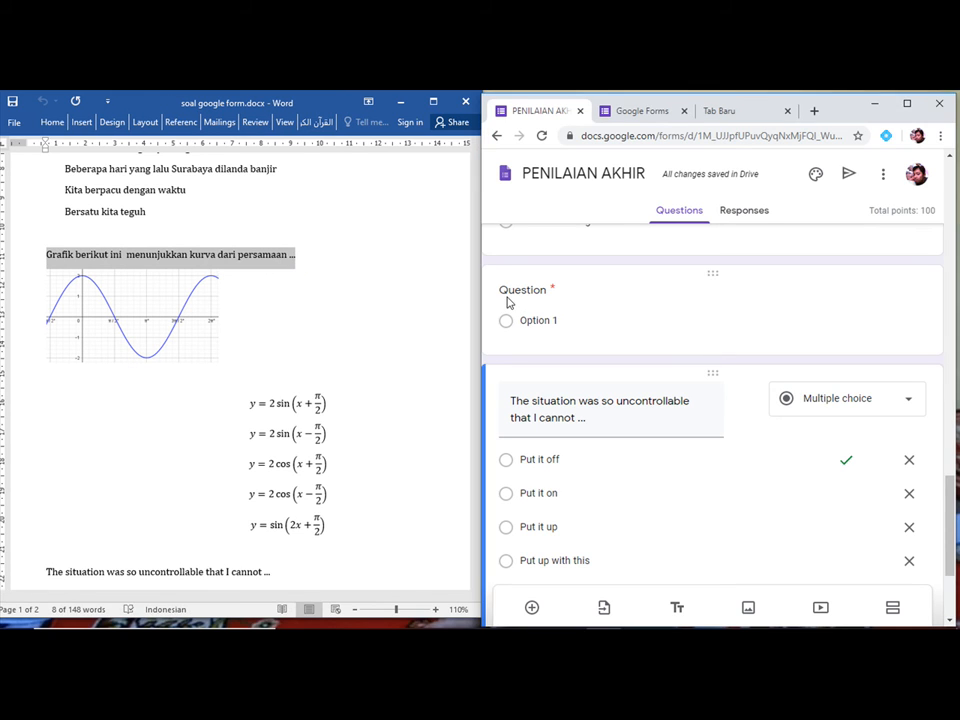
pyautogui.click(505, 296)
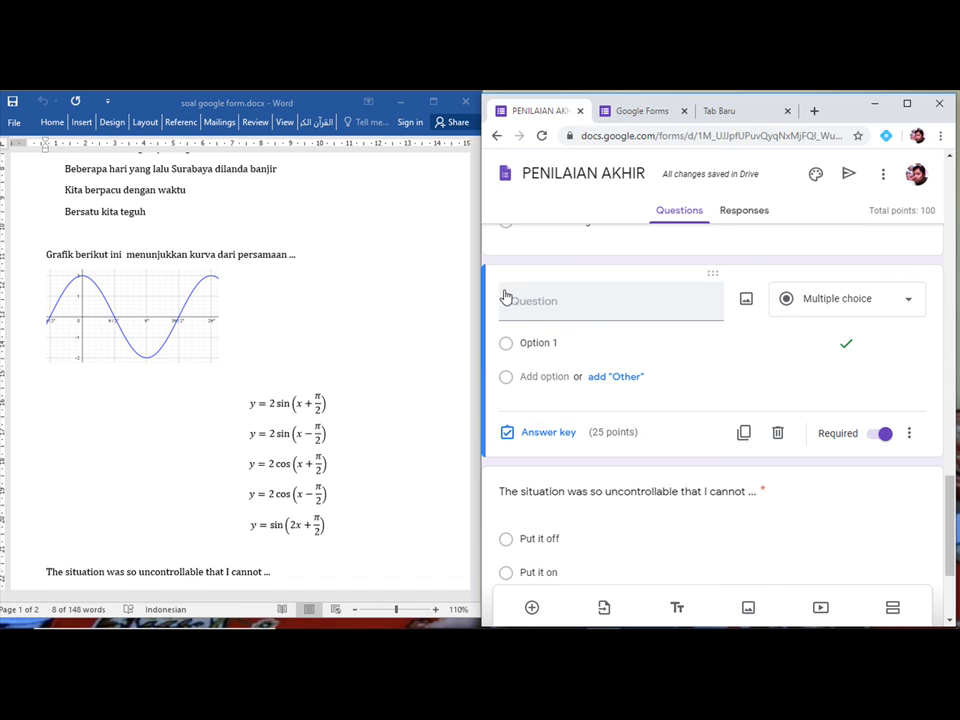
pyautogui.click(520, 301)
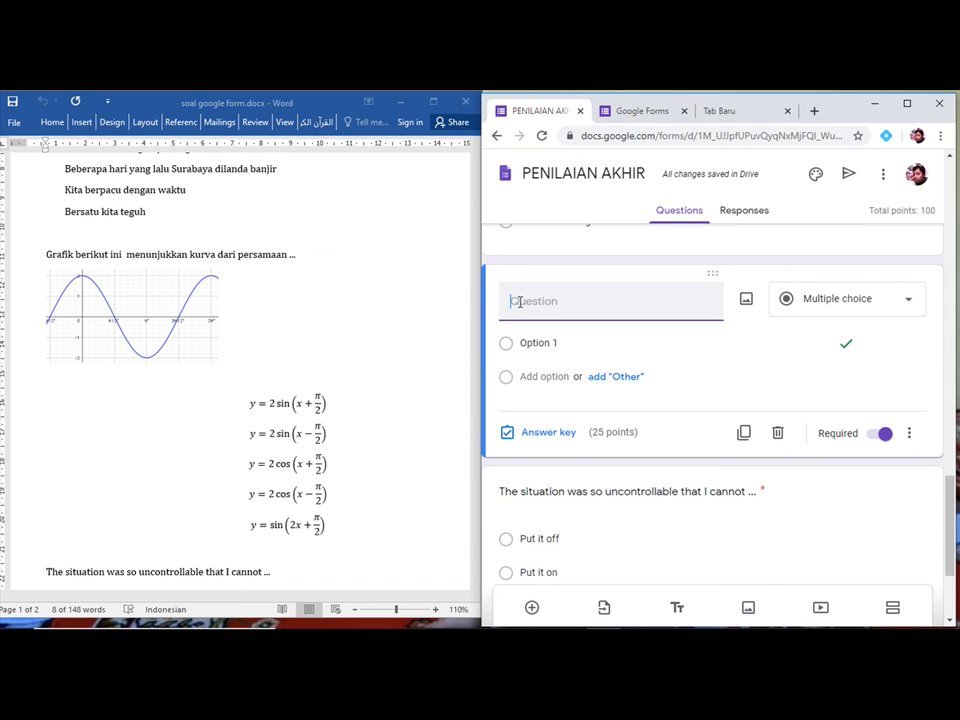
pyautogui.hotkey('ctrl', 'v')
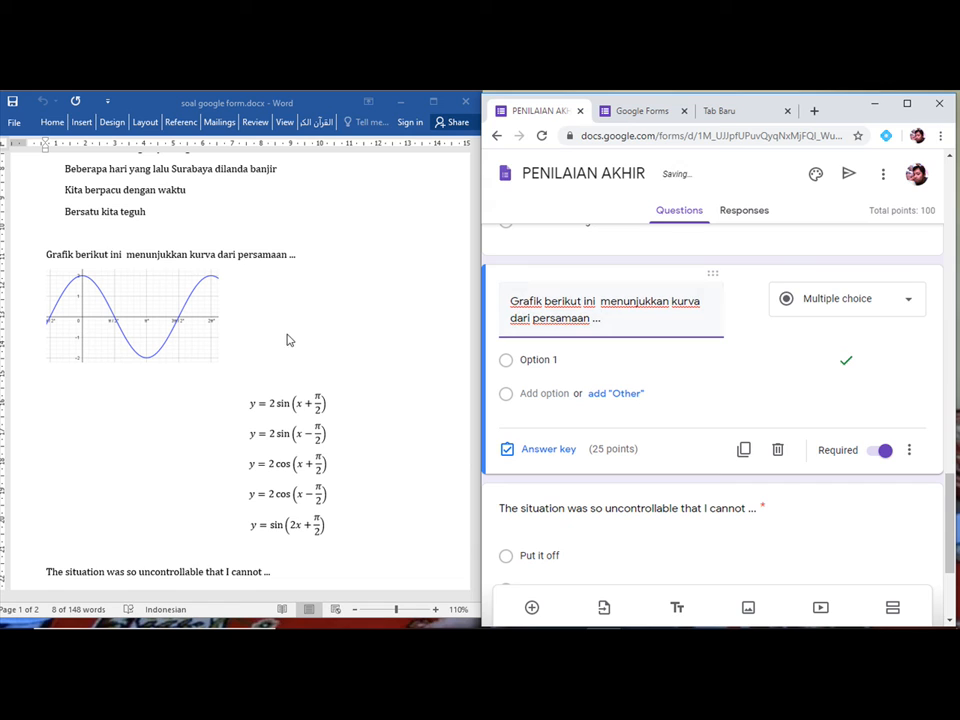
# - Copy the curve graph image from the document and return to the title of the "Grafik berikut ini" question in the form
pyautogui.click(157, 340)
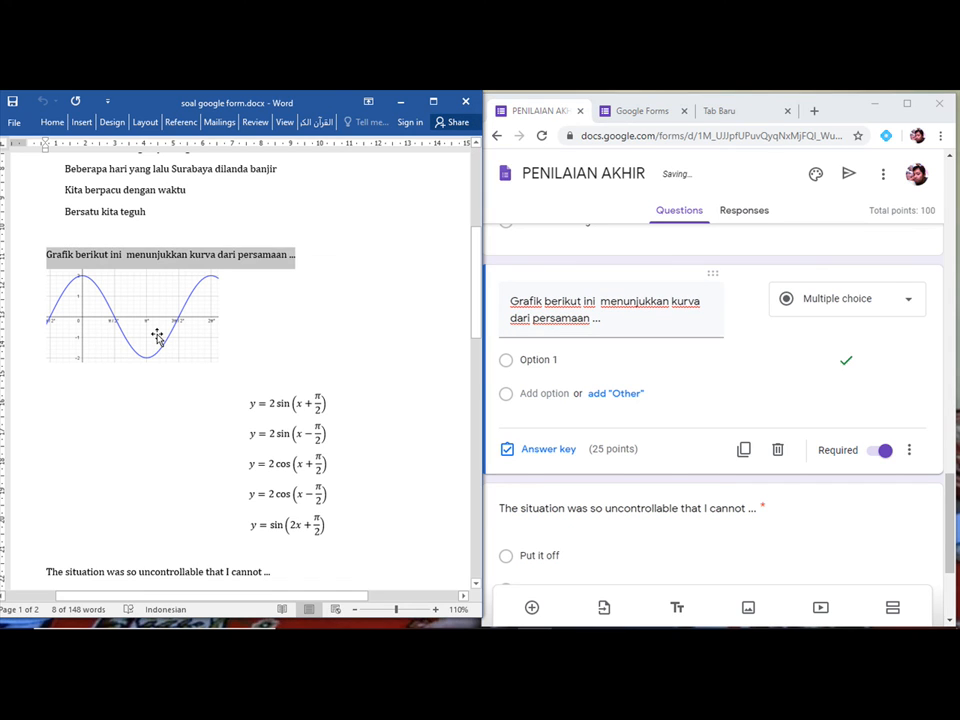
pyautogui.click(157, 338)
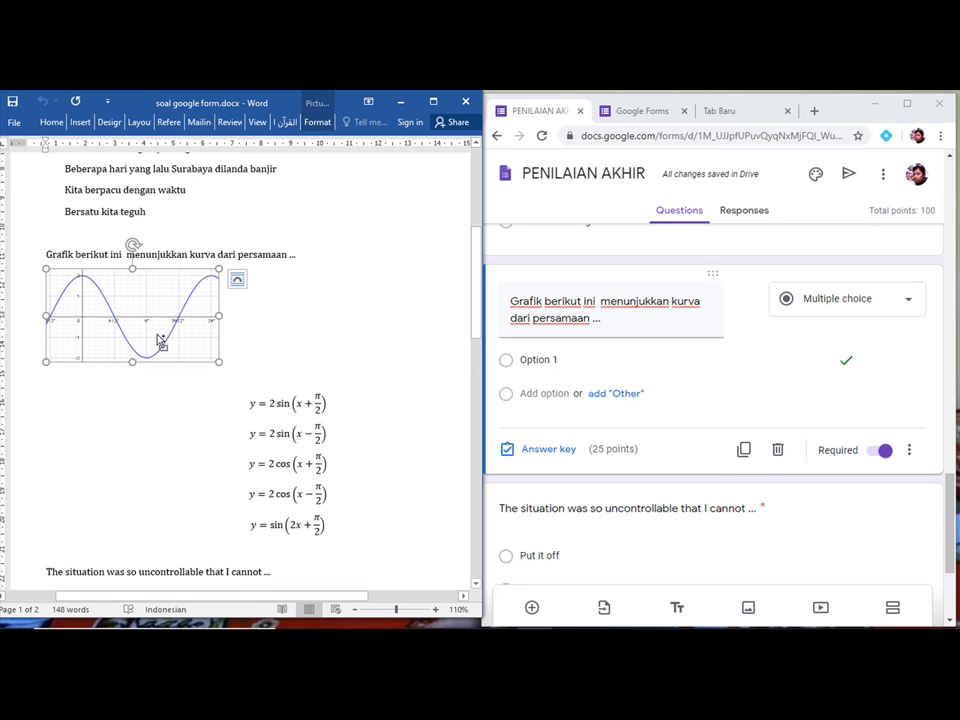
pyautogui.hotkey('ctrl', 'c')
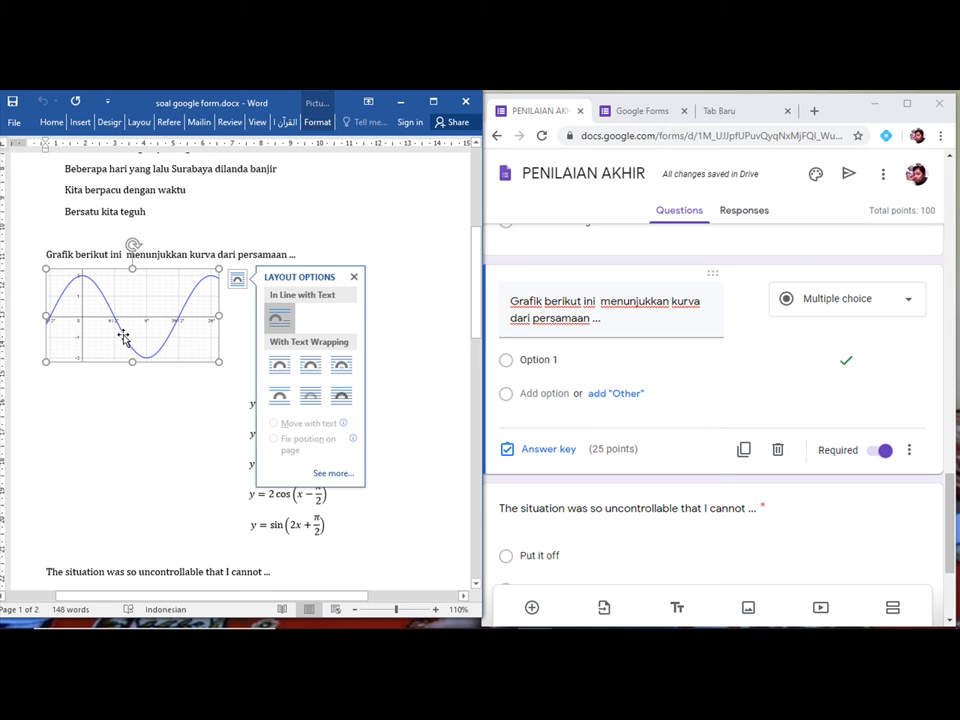
pyautogui.rightClick(124, 338)
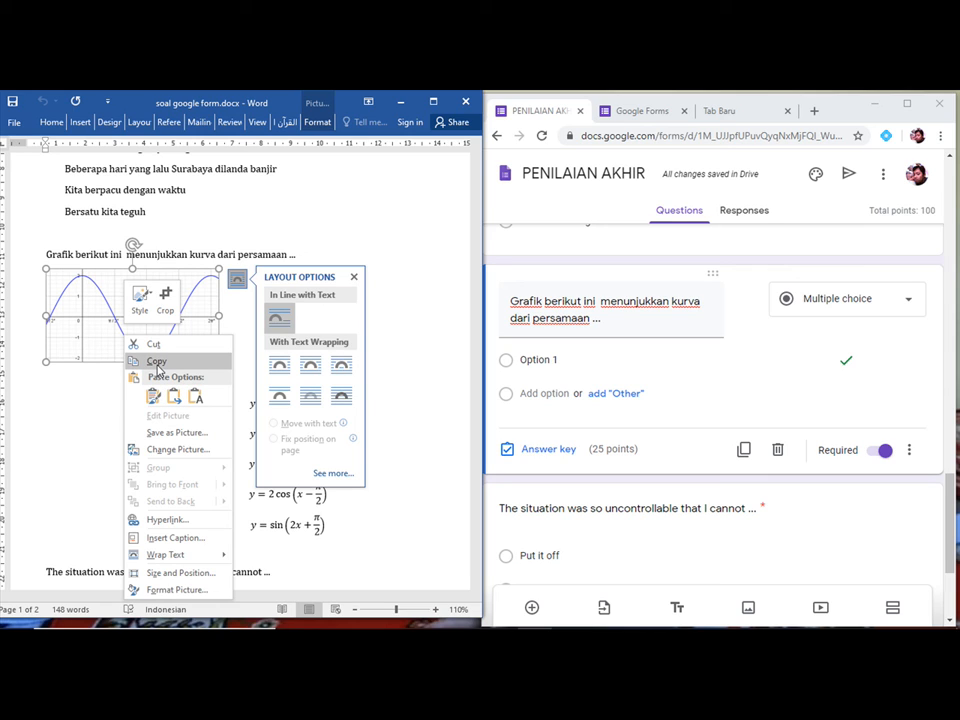
pyautogui.click(157, 362)
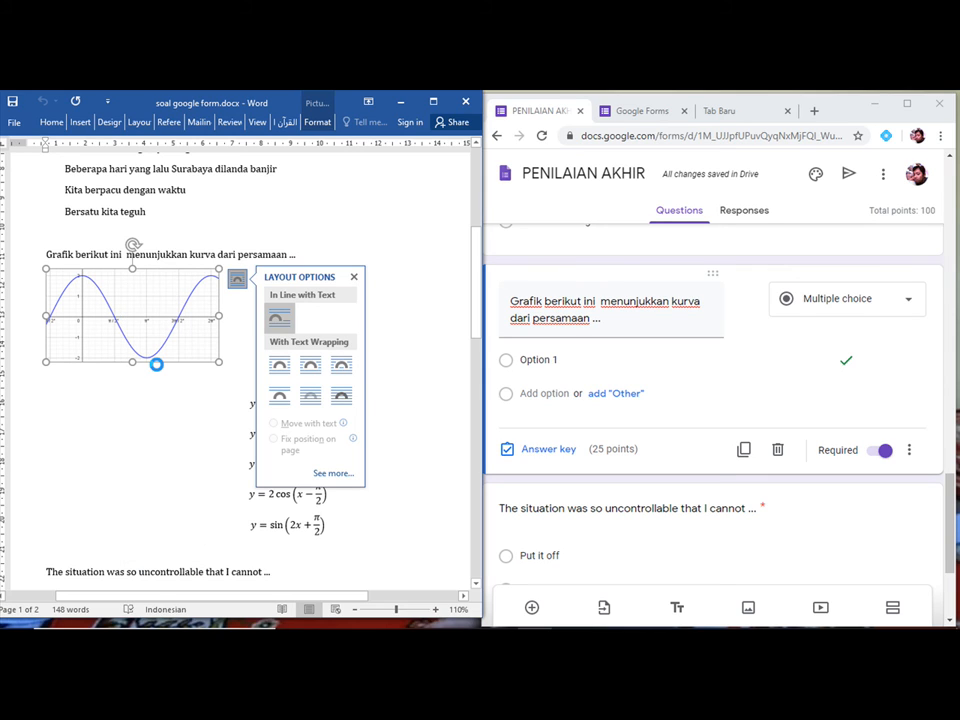
pyautogui.click(563, 363)
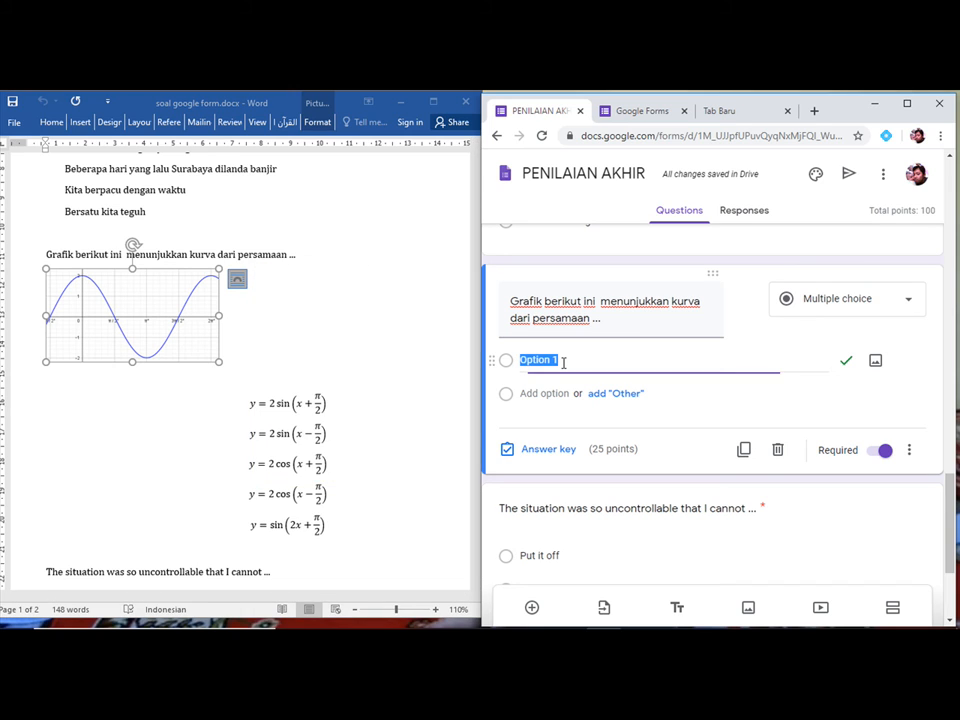
pyautogui.tripleClick(633, 328)
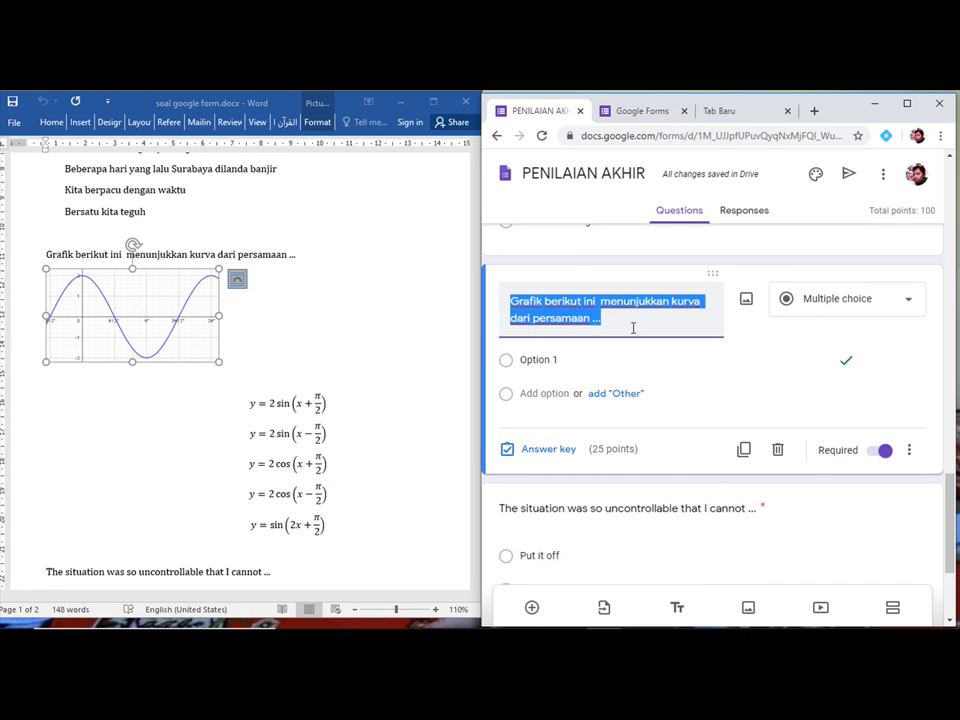
pyautogui.click(745, 302)
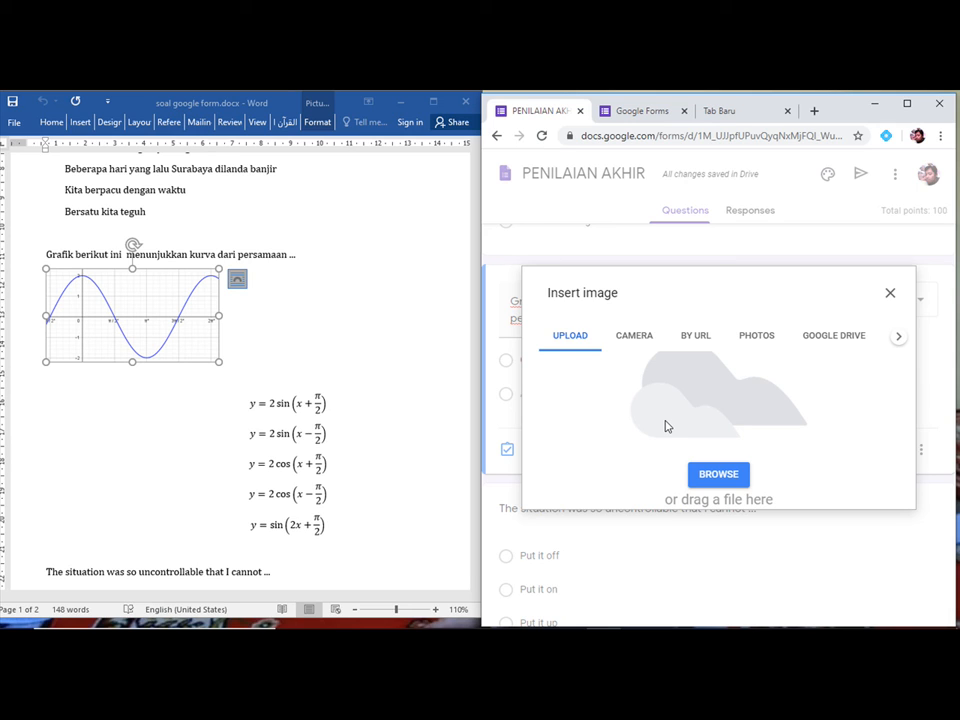
pyautogui.click(381, 333)
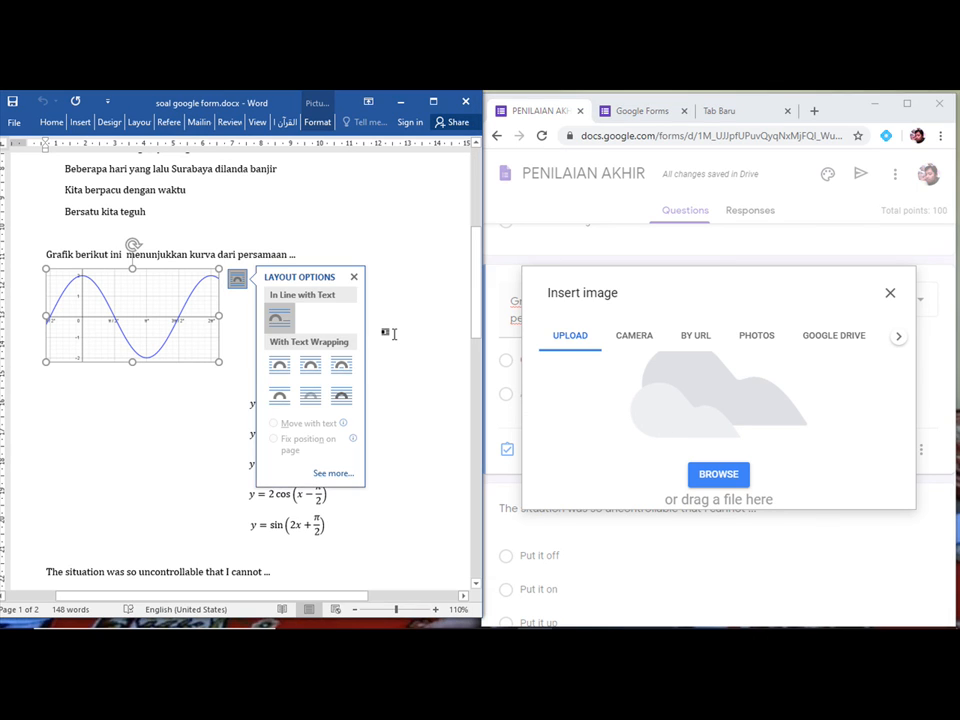
pyautogui.click(428, 359)
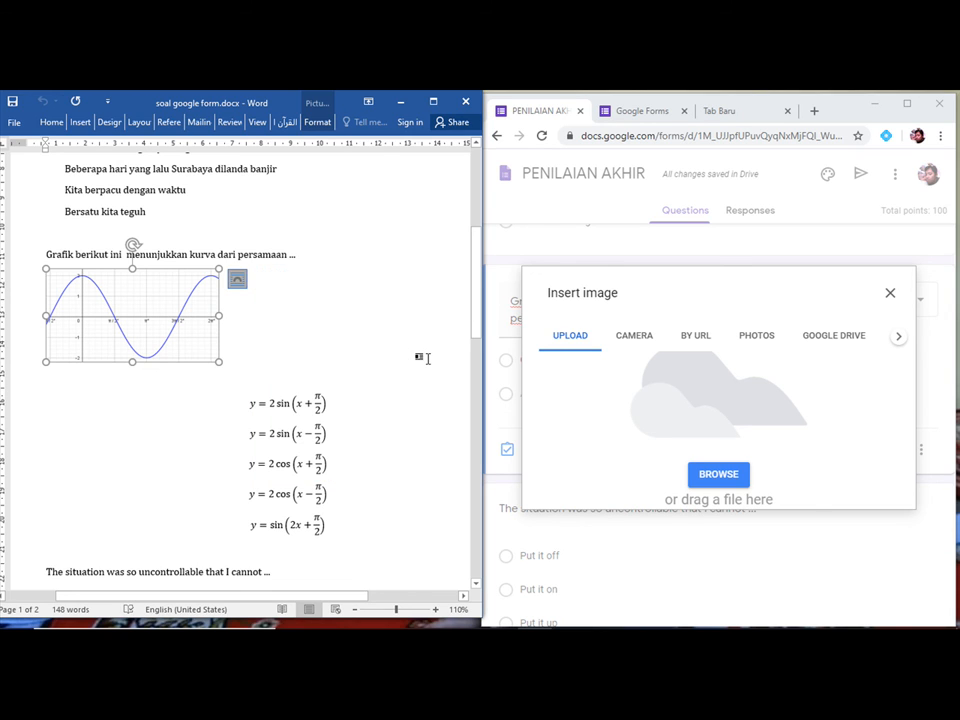
pyautogui.click(427, 358)
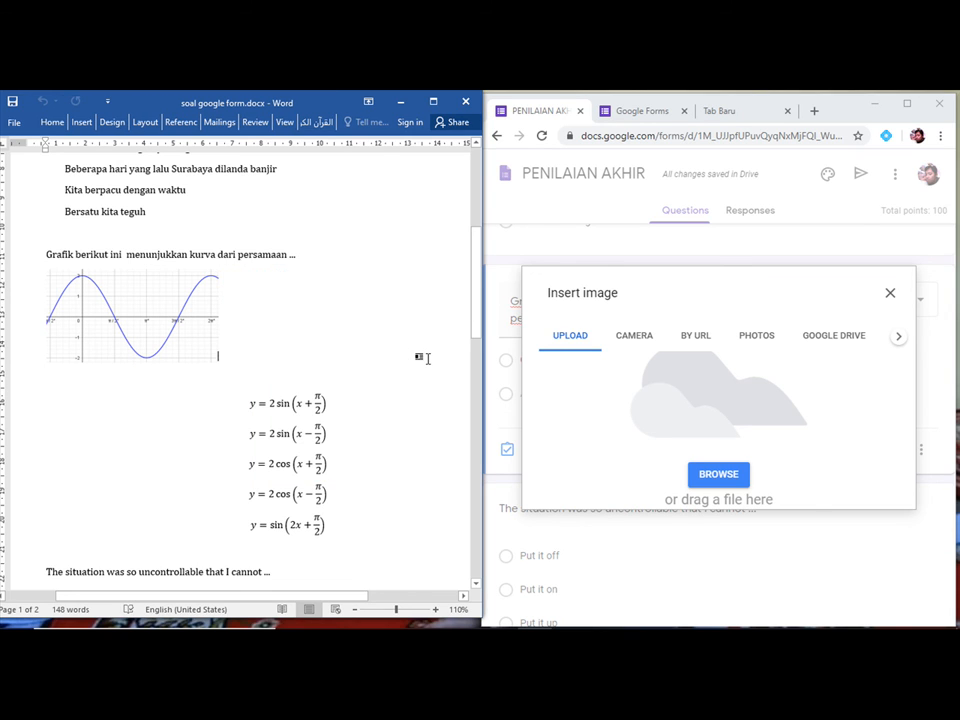
pyautogui.click(894, 297)
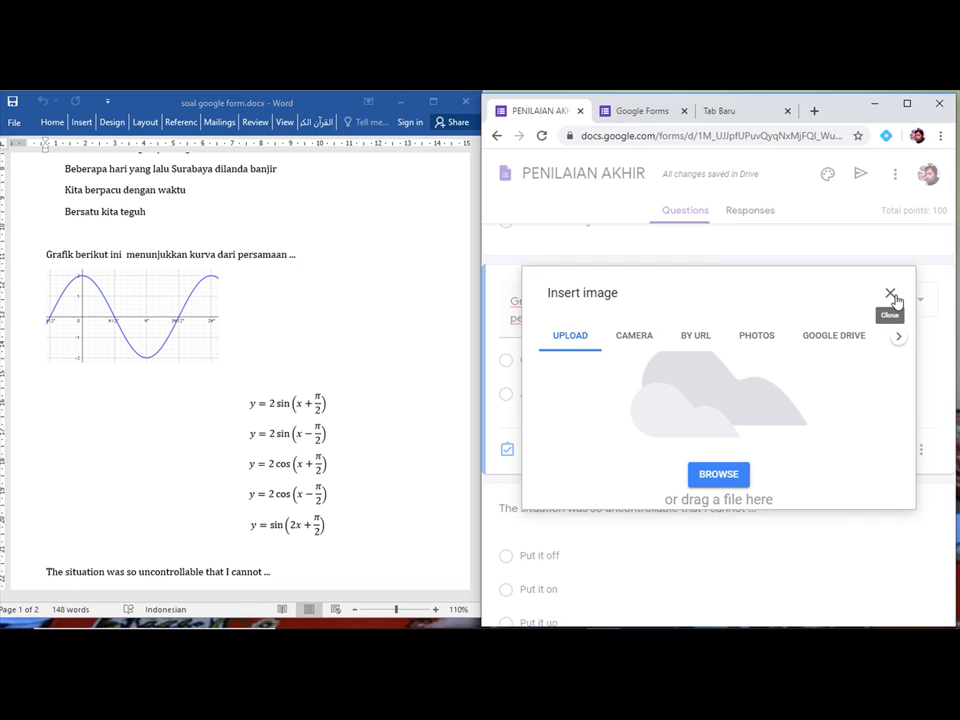
pyautogui.click(890, 294)
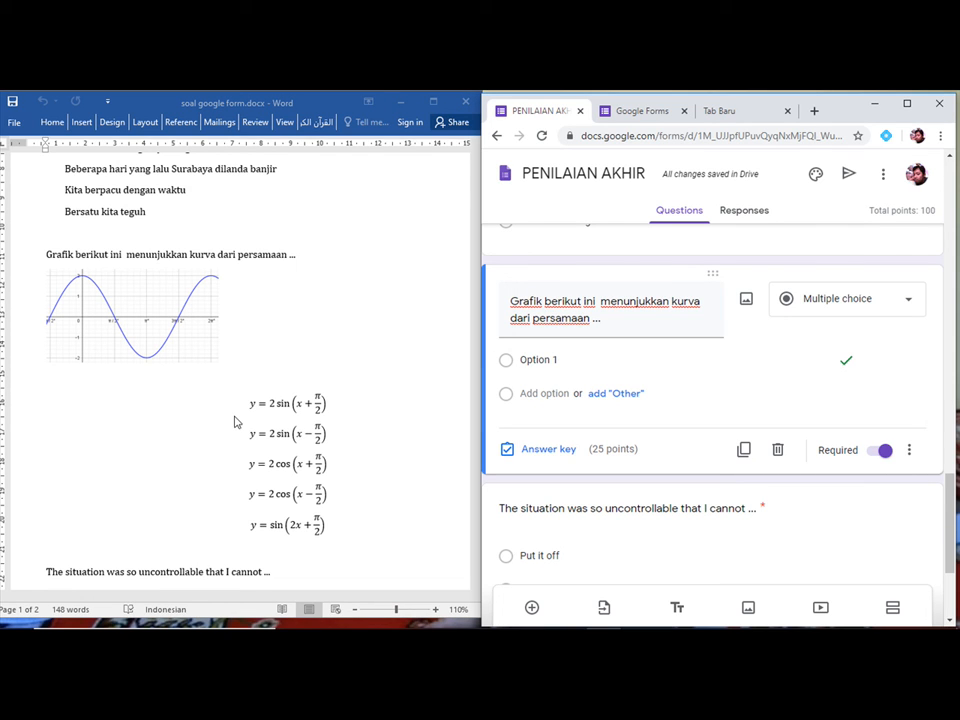
# - Copy the five equations below the graph in the document and paste them over Option 1 of the "Grafik berikut ini" question
pyautogui.click(369, 412)
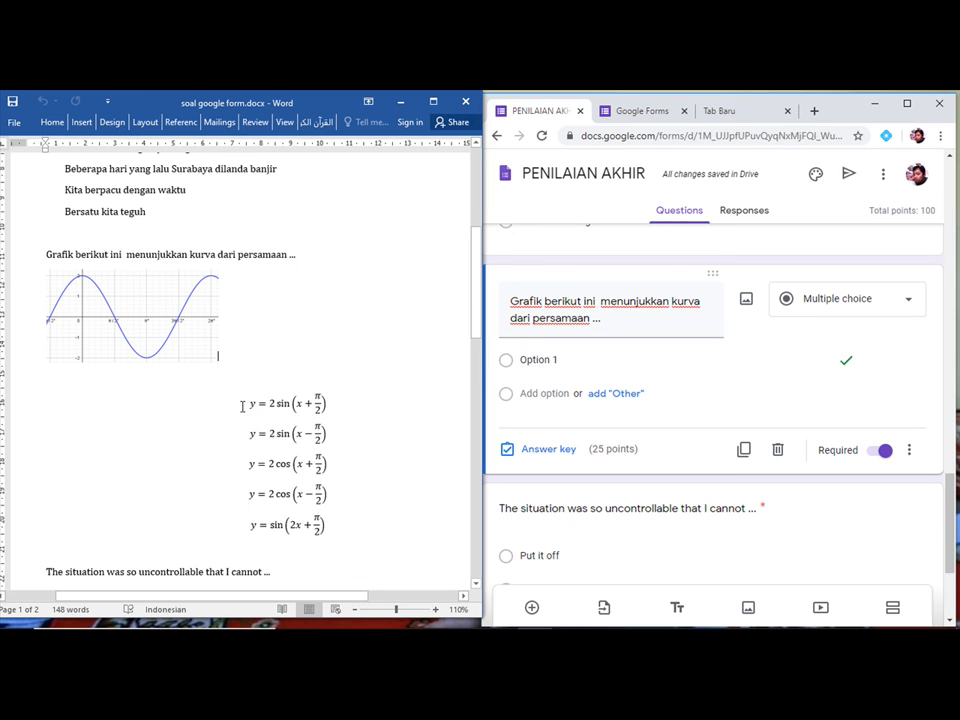
pyautogui.click(243, 403)
pyautogui.keyDown('shift'); pyautogui.click(331, 539); pyautogui.keyUp('shift')
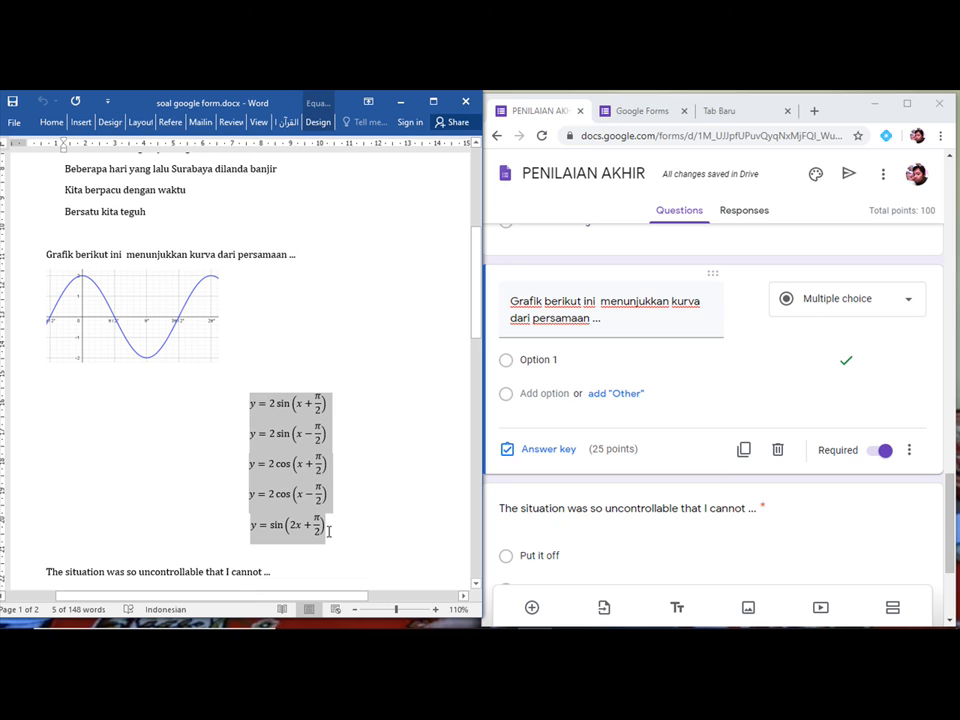
pyautogui.click(530, 361)
pyautogui.click(530, 361)
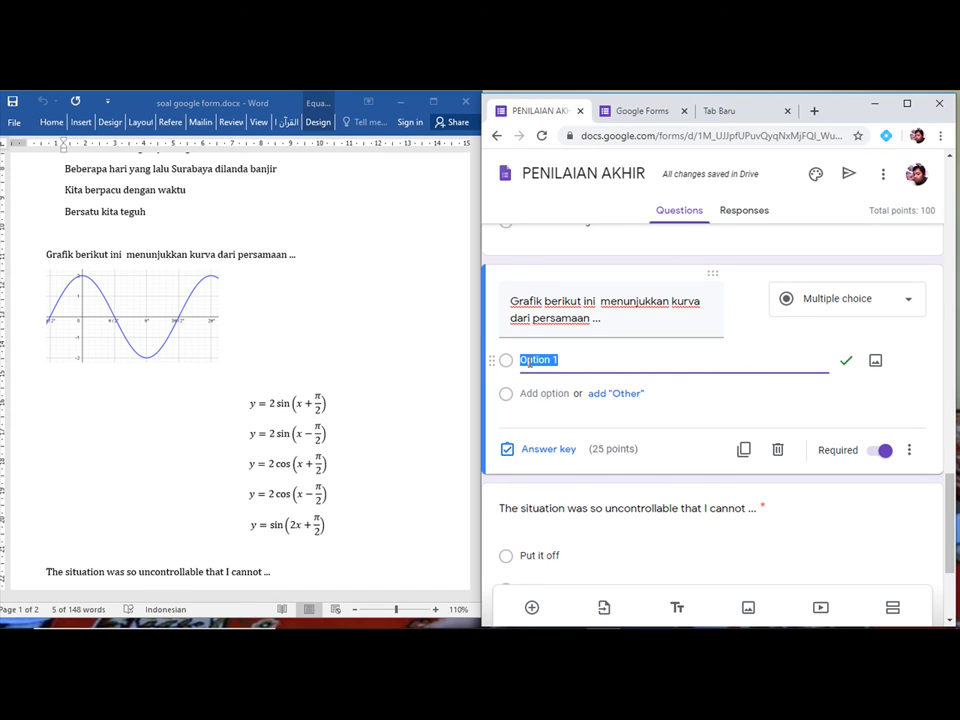
pyautogui.click(530, 361)
pyautogui.moveTo(520, 360); pyautogui.dragTo(557, 362)
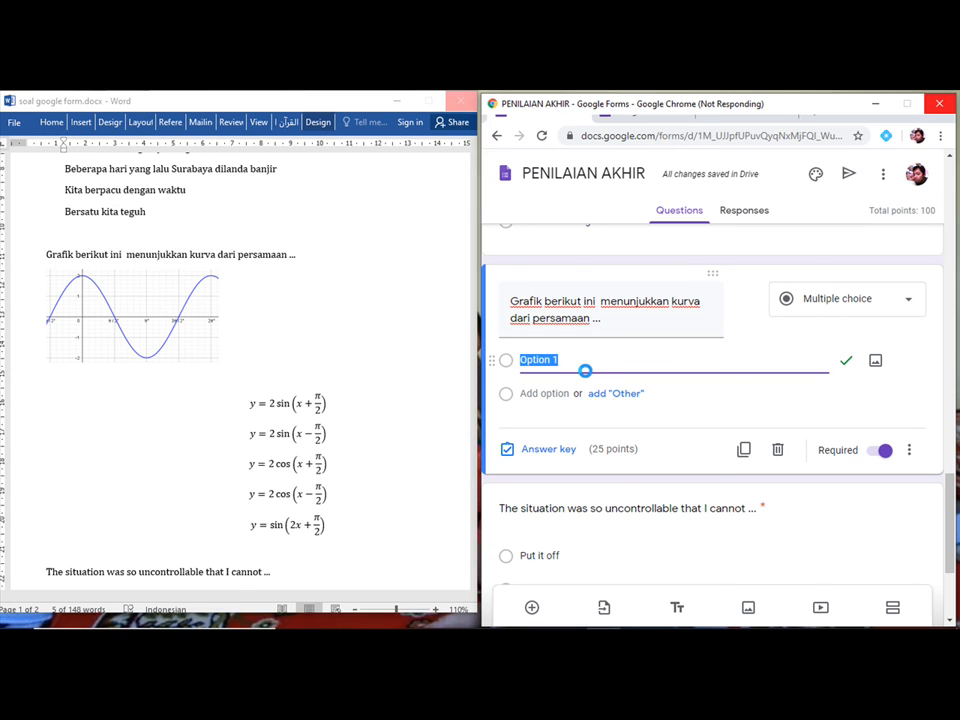
pyautogui.hotkey('ctrl', 'v')
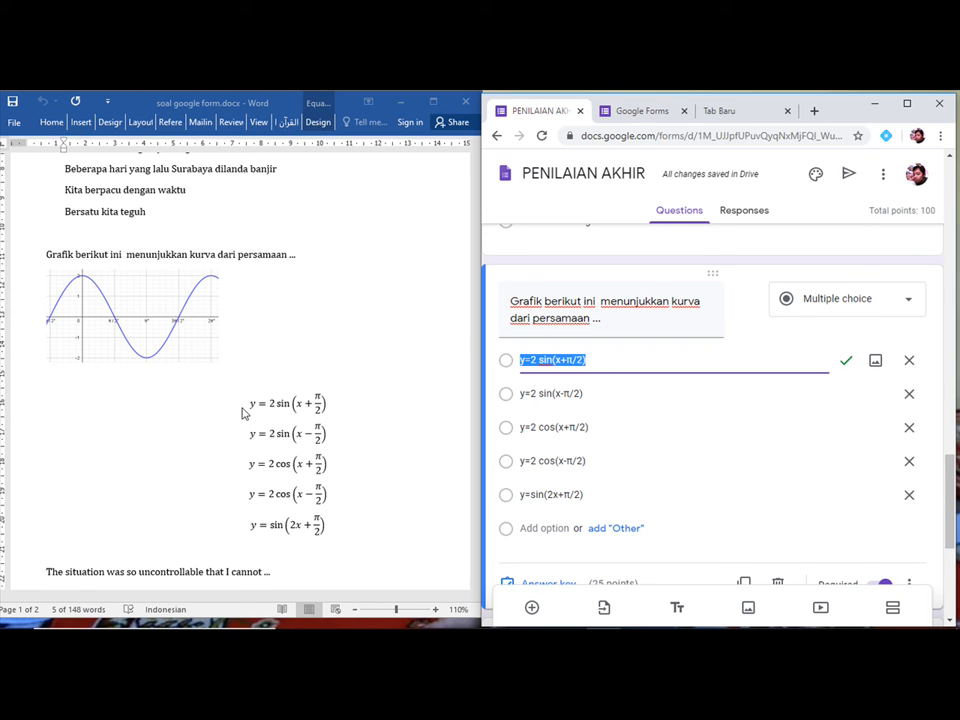
# - Compare the equations and first questions in the document with the corresponding questions and options in the form
pyautogui.click(242, 412)
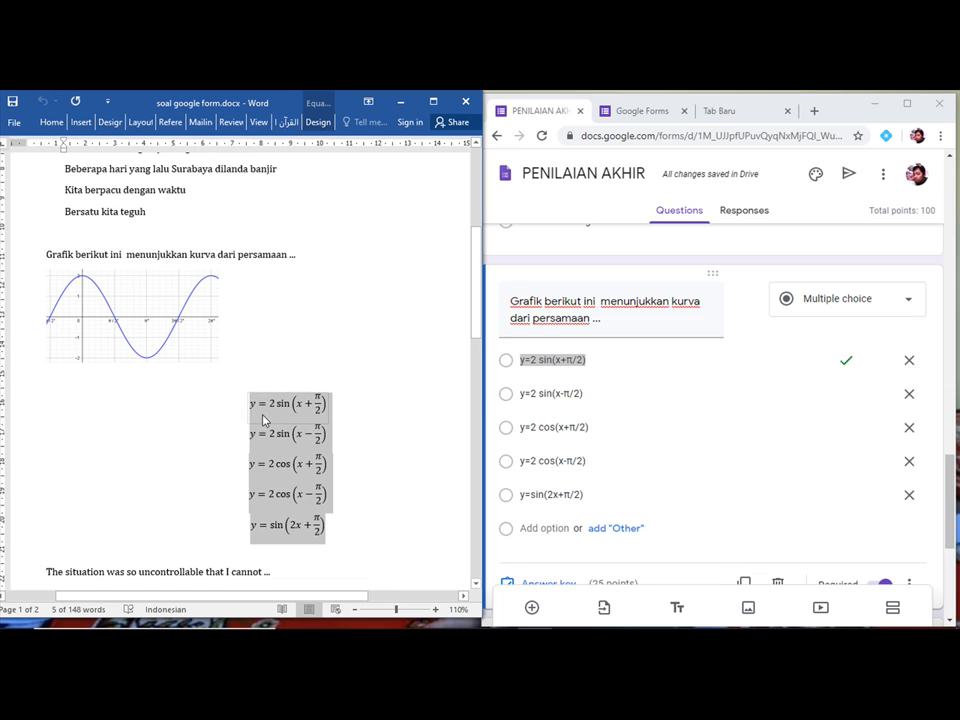
pyautogui.click(619, 363)
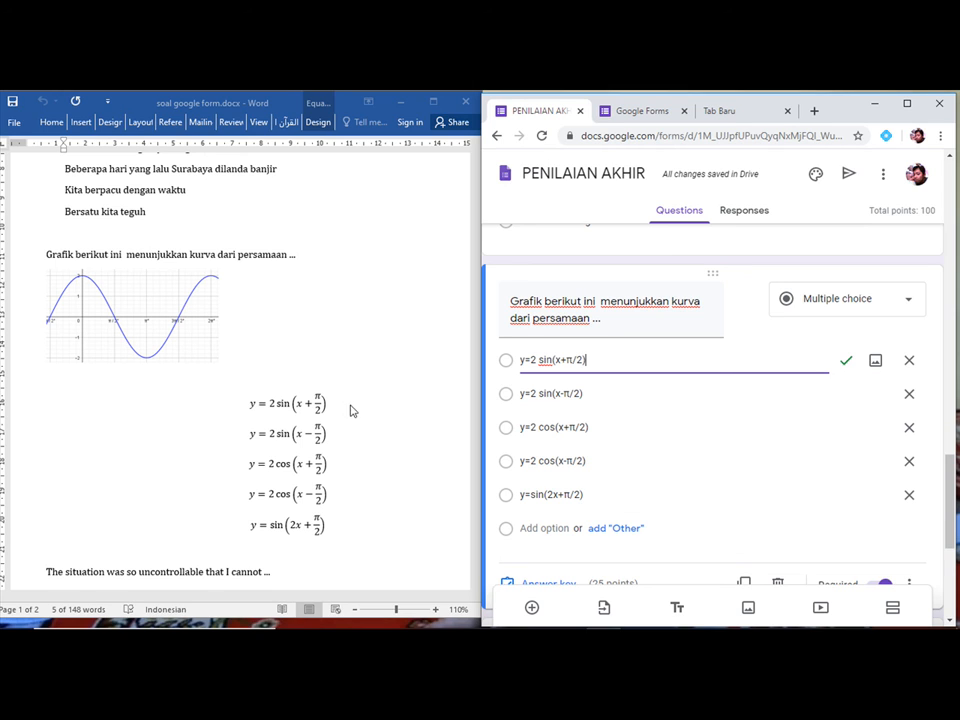
pyautogui.click(402, 427)
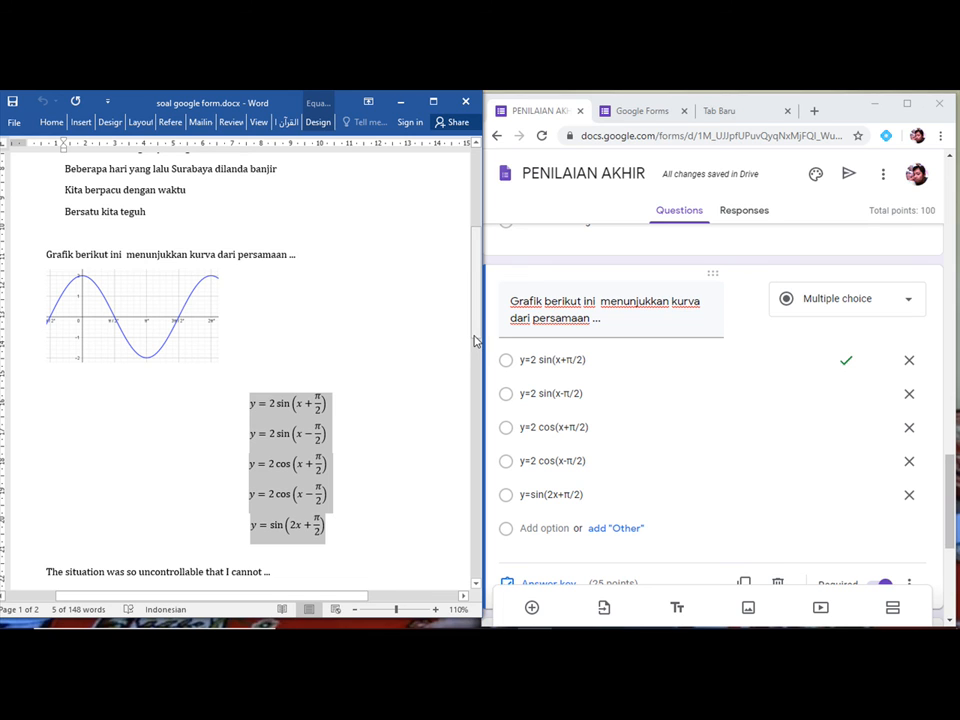
pyautogui.moveTo(476, 337); pyautogui.dragTo(477, 271)
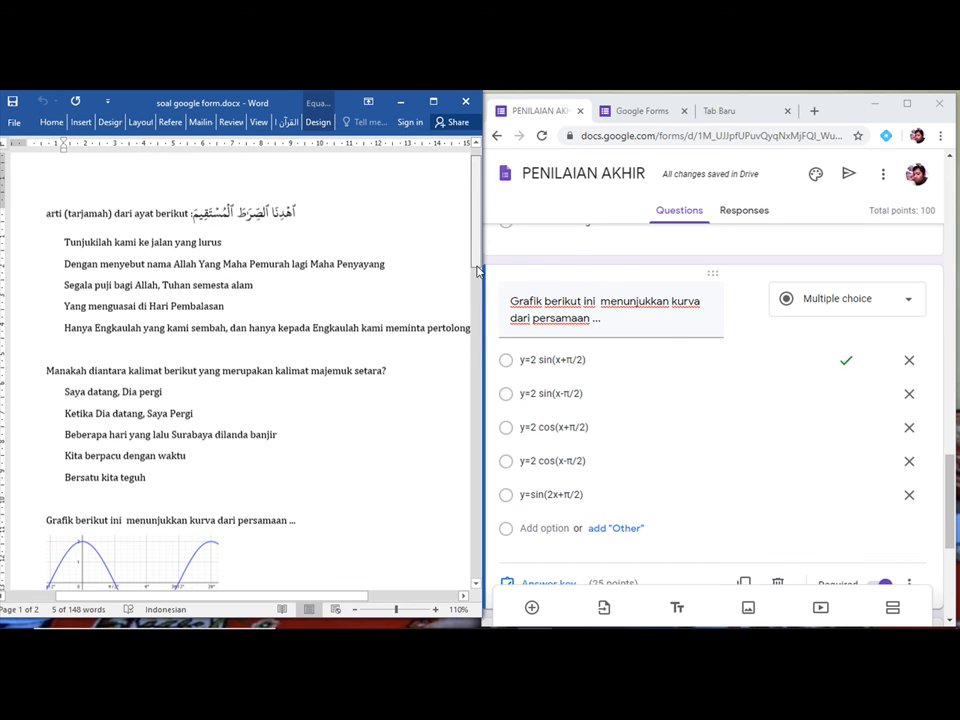
pyautogui.click(59, 224)
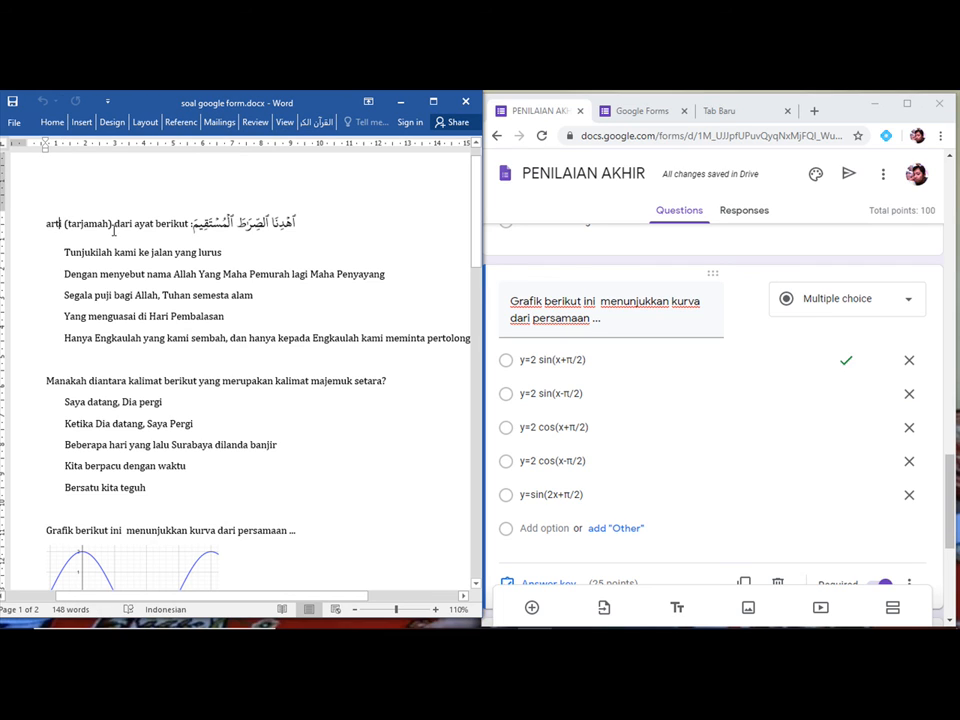
pyautogui.hotkey('ctrl', 'Right')
pyautogui.hotkey('ctrl', 'Right')
pyautogui.hotkey('ctrl', 'Right')
pyautogui.hotkey('ctrl', 'Right')
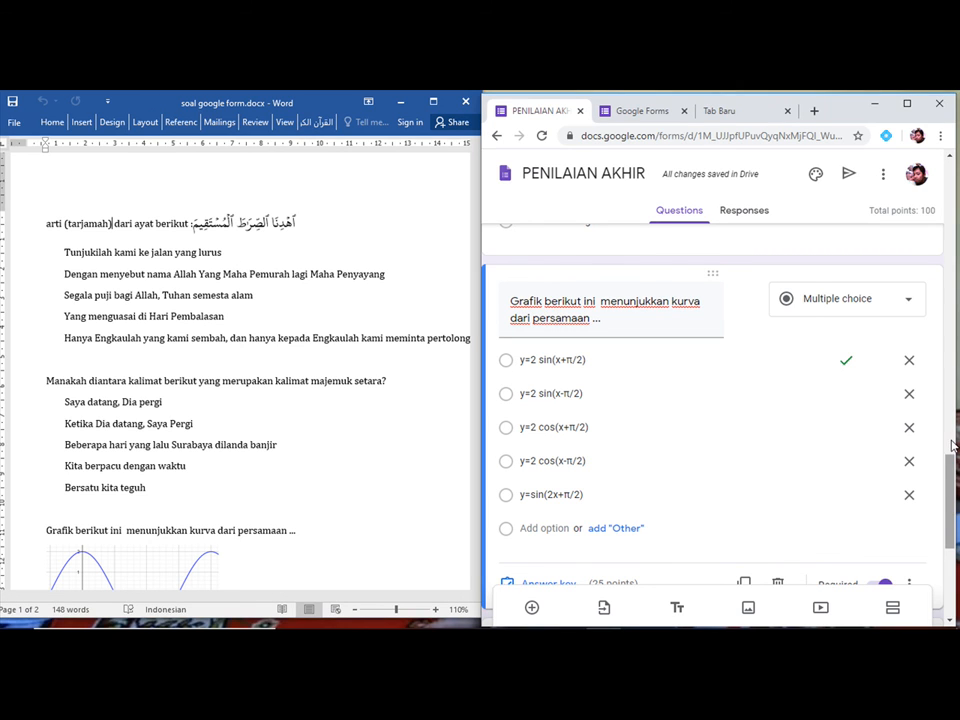
pyautogui.moveTo(951, 509); pyautogui.dragTo(952, 435)
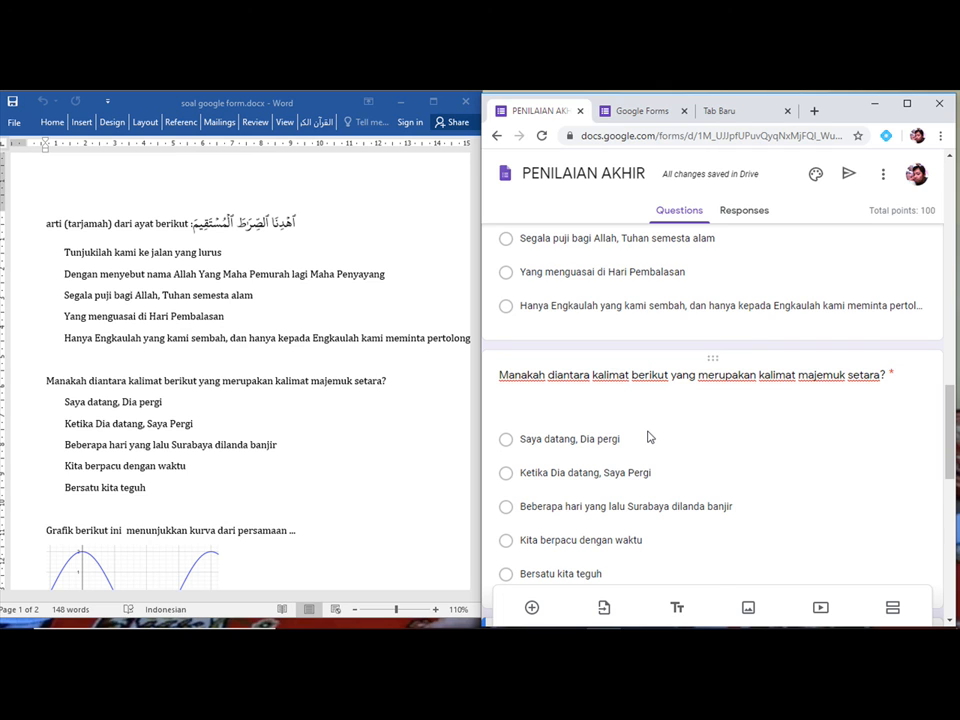
pyautogui.moveTo(610, 626)
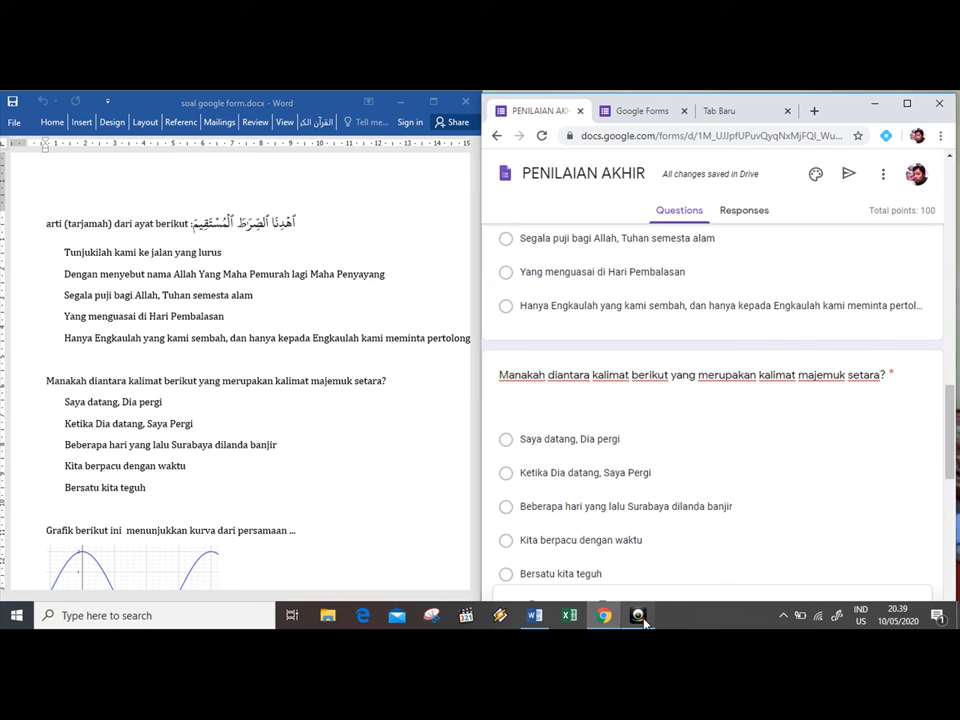
pyautogui.click(640, 617)
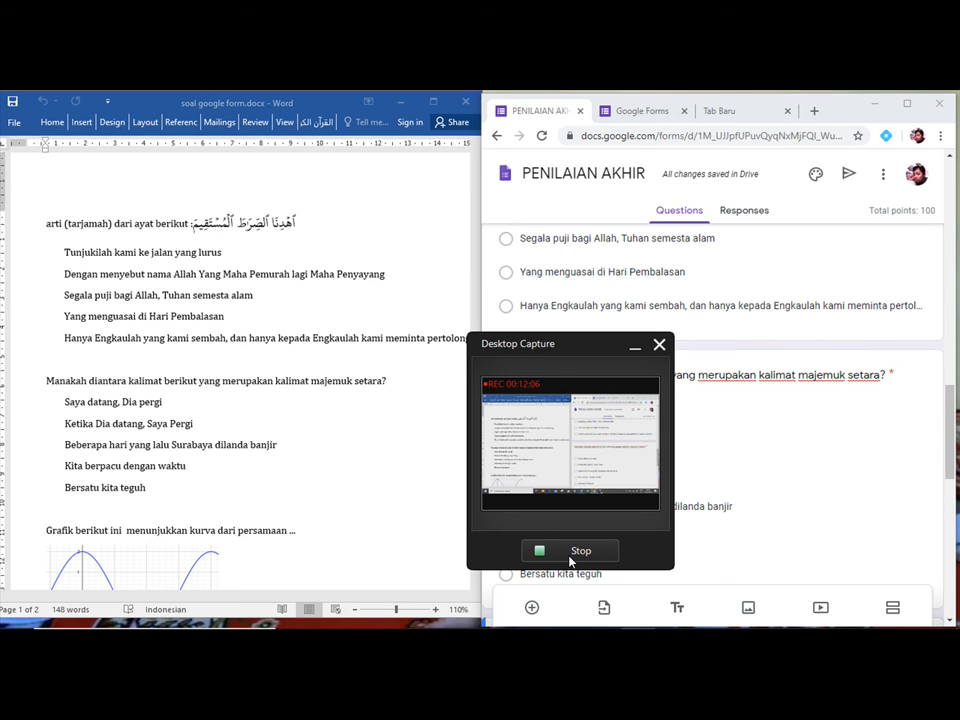